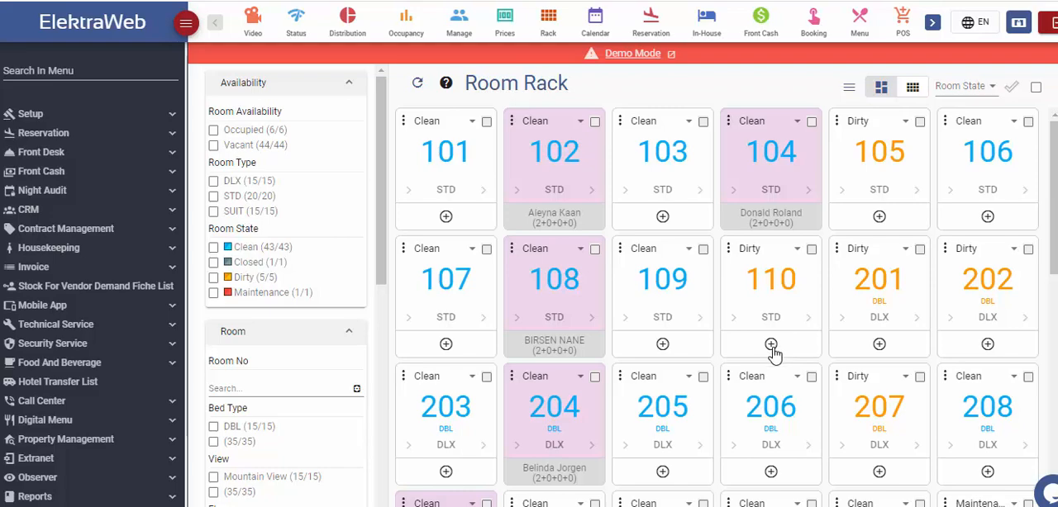
{"action": "left_click", "coordinate": [662, 344]}
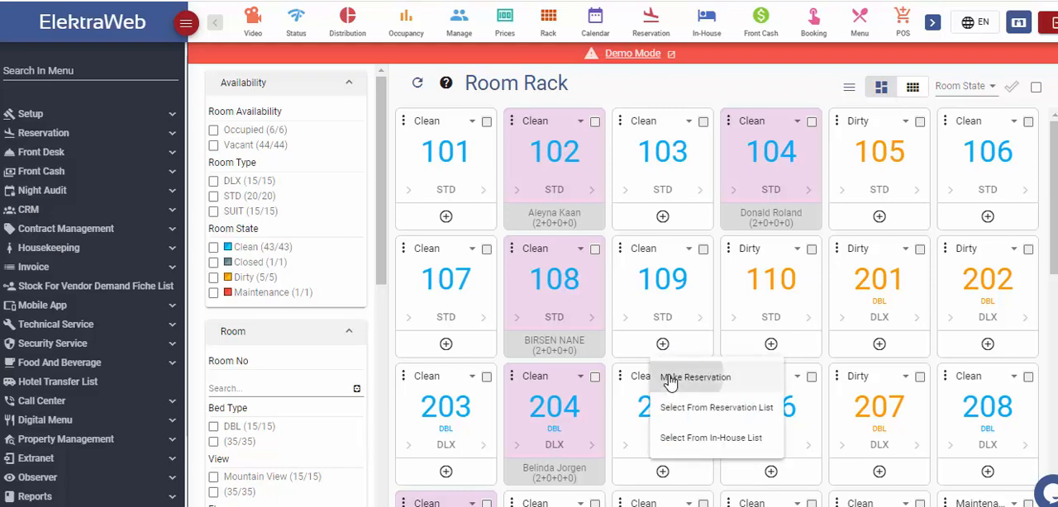
{"action": "left_click", "coordinate": [669, 379]}
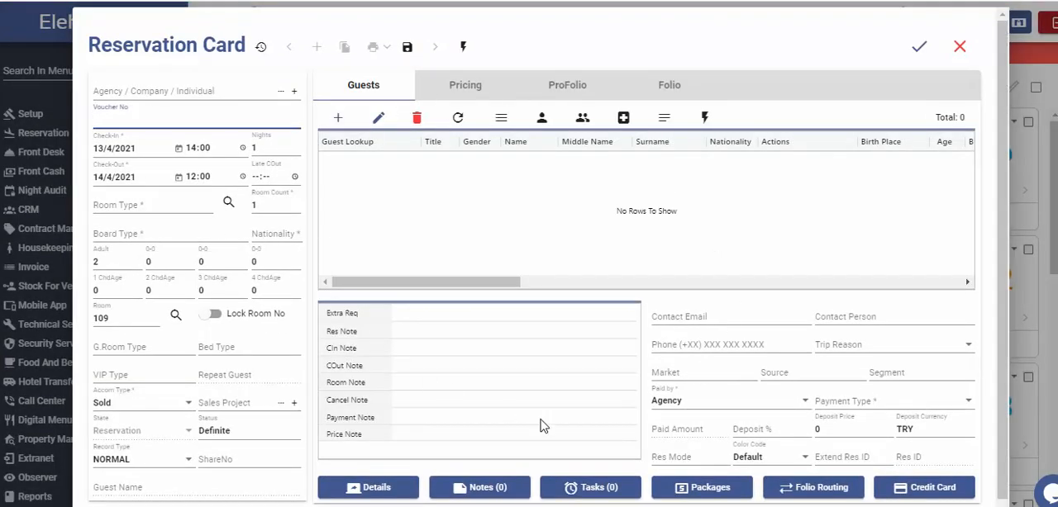
{"action": "left_click", "coordinate": [960, 55]}
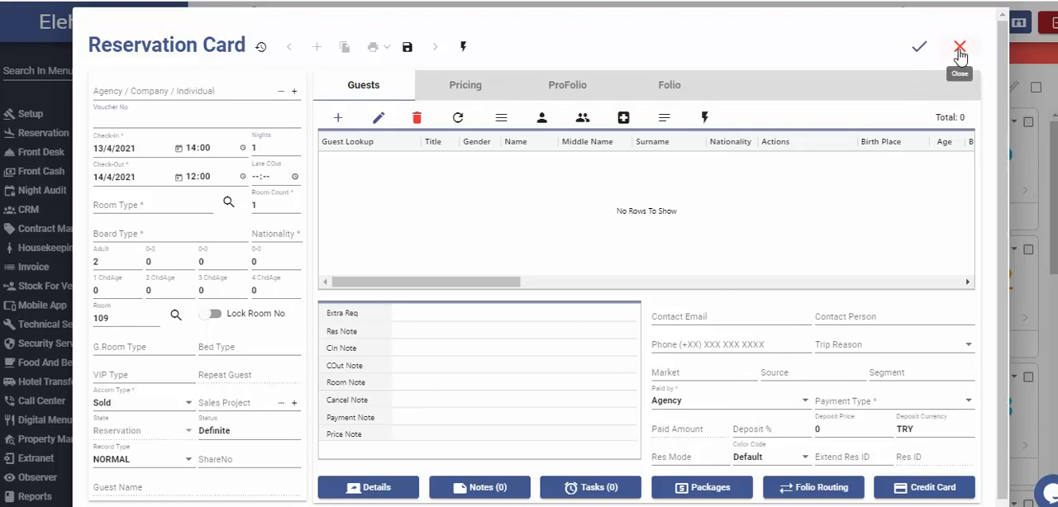
Create and save a room calendar reservation for room 107 from 15/04/2021 to 21/04/2021, entering the guest's full name.
{"action": "left_click", "coordinate": [594, 25]}
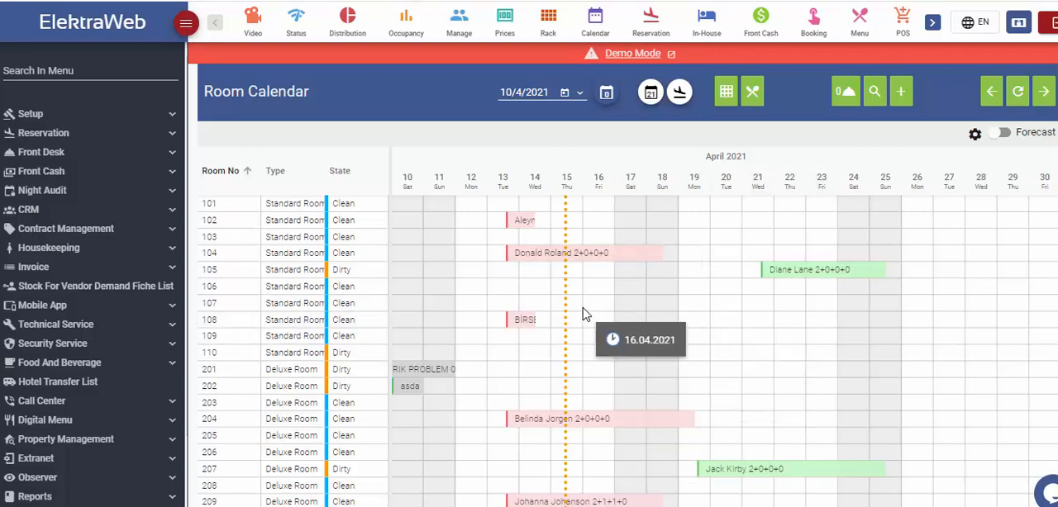
{"action": "left_click_drag", "start_coordinate": [576, 307], "coordinate": [767, 311]}
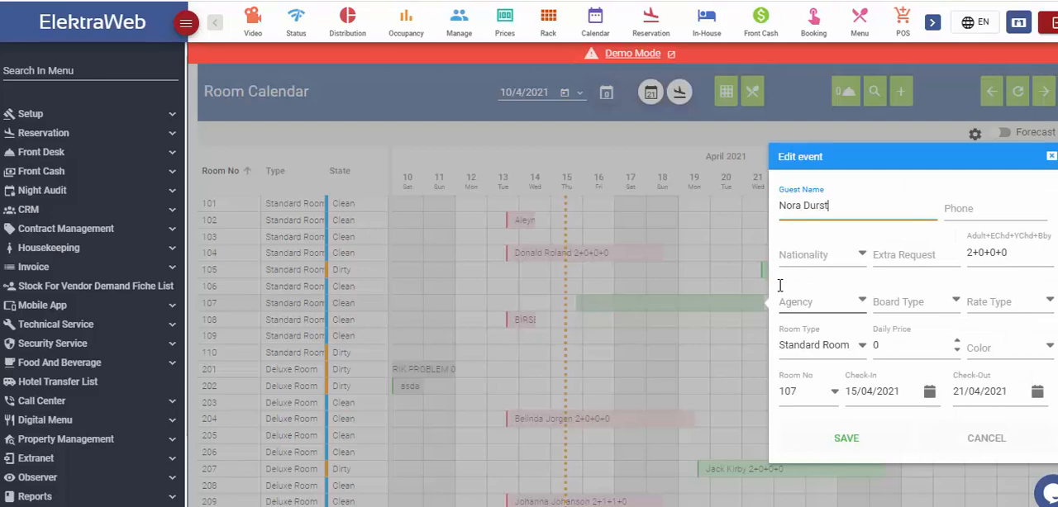
{"action": "left_click", "coordinate": [846, 438]}
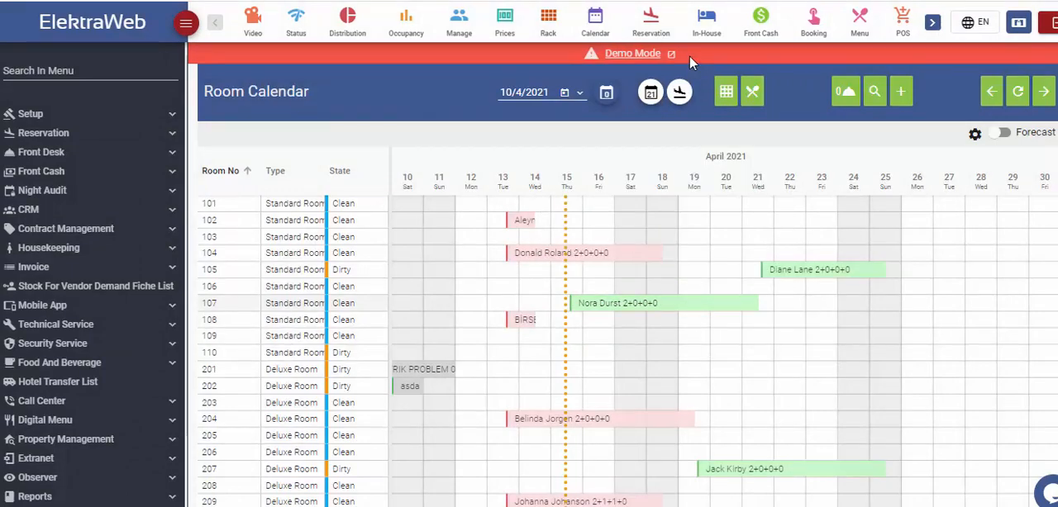
Start a new reservation from the reservation list and set its agency to WALKIN.
{"action": "left_click", "coordinate": [650, 25]}
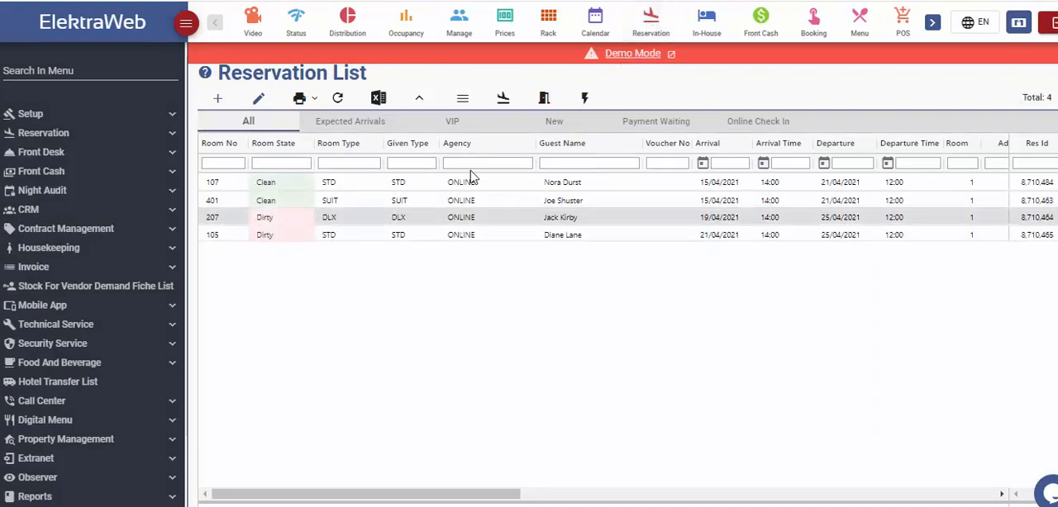
{"action": "left_click", "coordinate": [218, 99]}
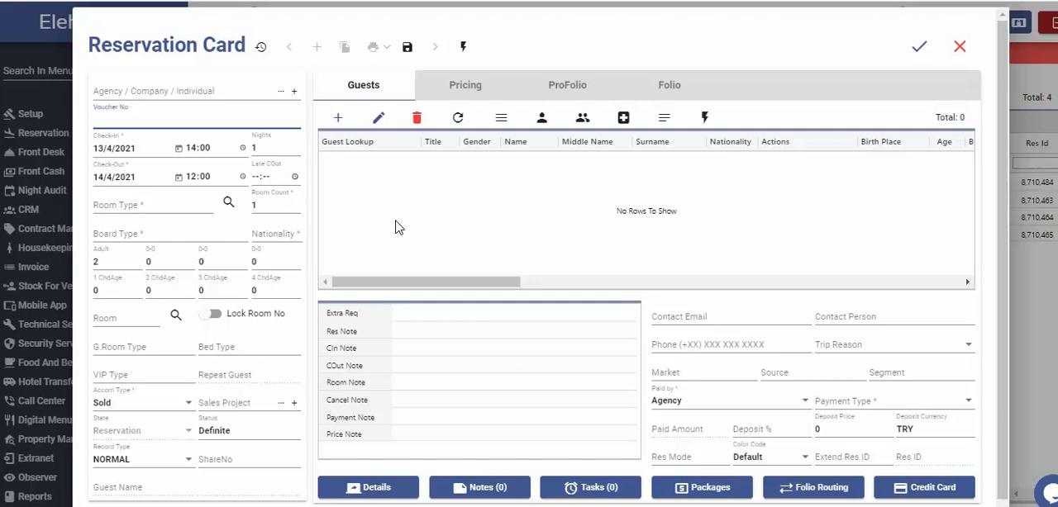
{"action": "left_click", "coordinate": [233, 91]}
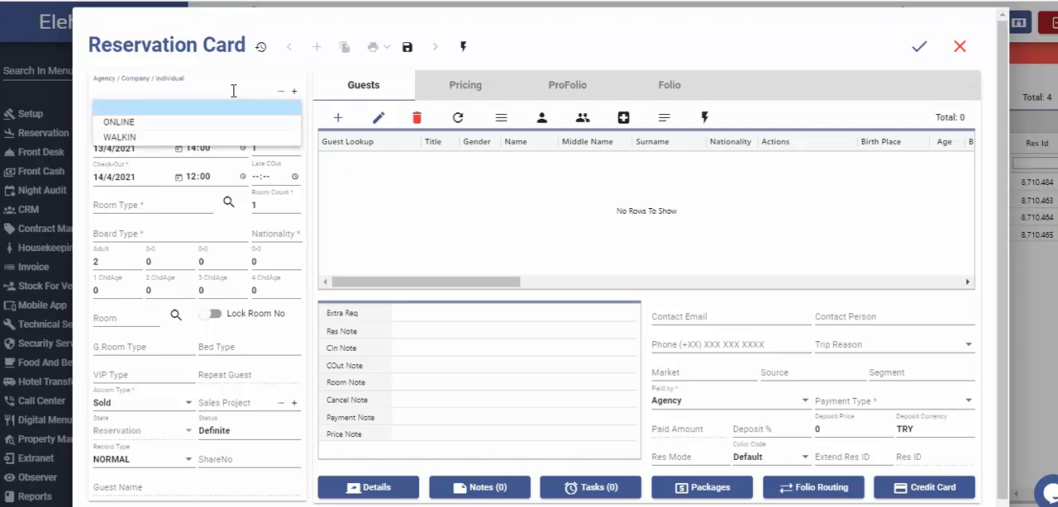
{"action": "left_click", "coordinate": [135, 138]}
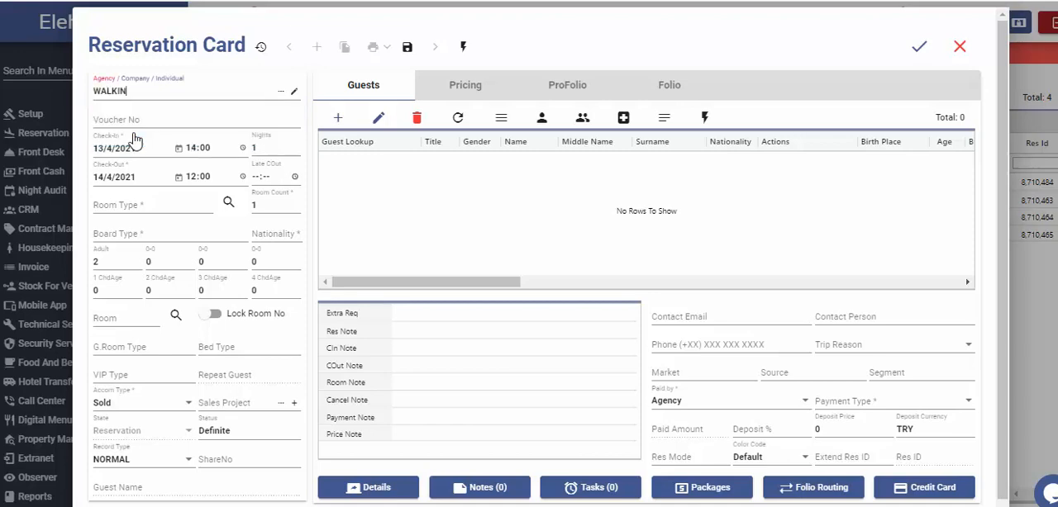
Set the stay to 5 nights from the 13/4/2021 check-in, with a late check-out time of 20:00.
{"action": "left_click", "coordinate": [200, 119]}
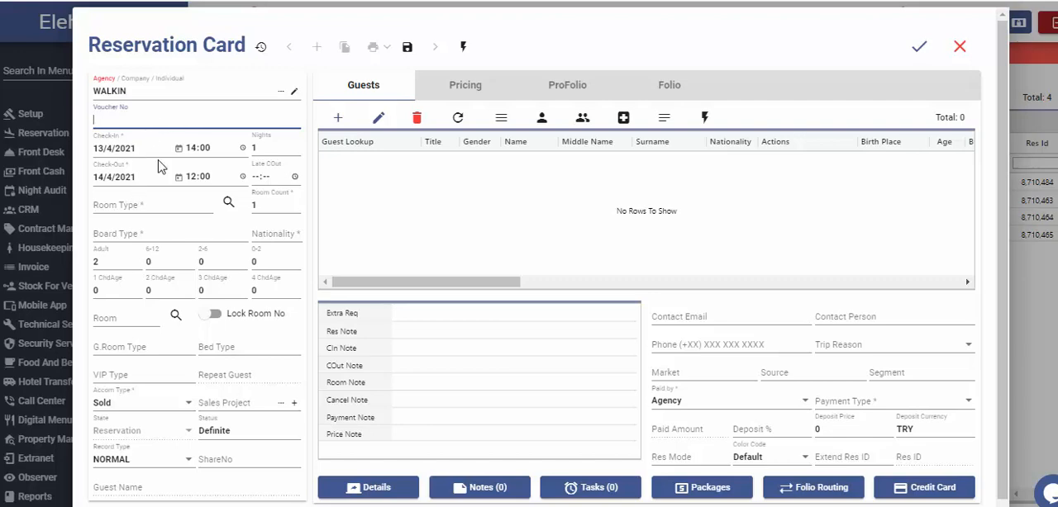
{"action": "left_click", "coordinate": [178, 149]}
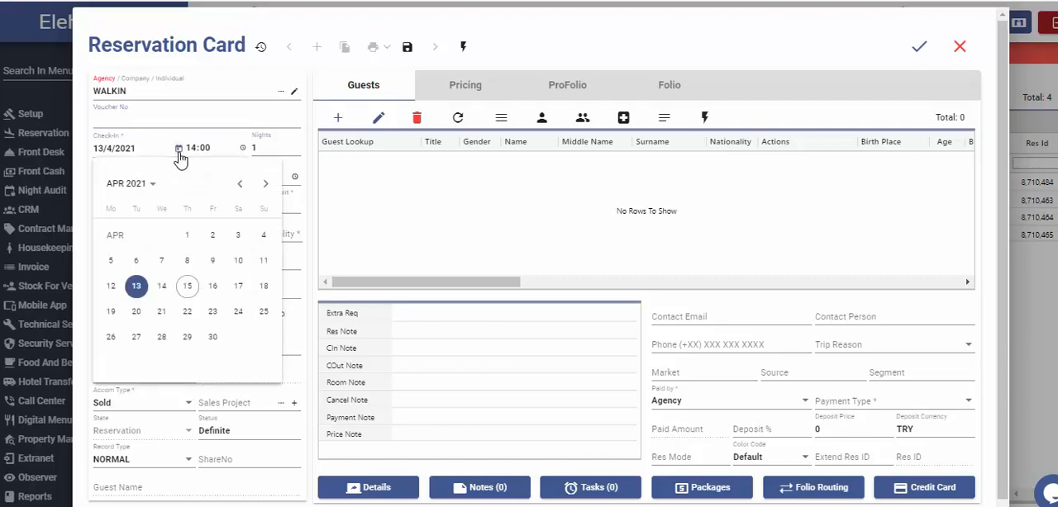
{"action": "left_click", "coordinate": [179, 151]}
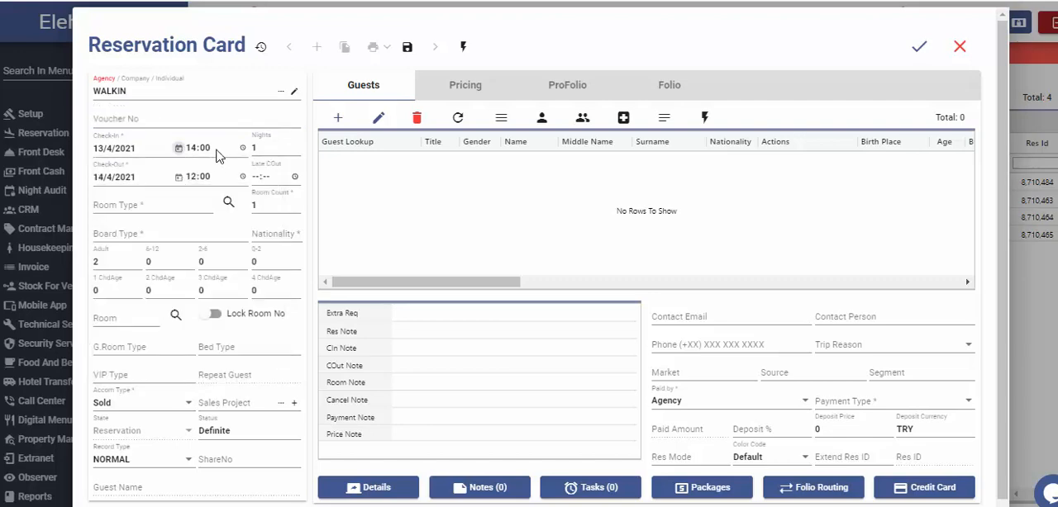
{"action": "double_click", "coordinate": [269, 147]}
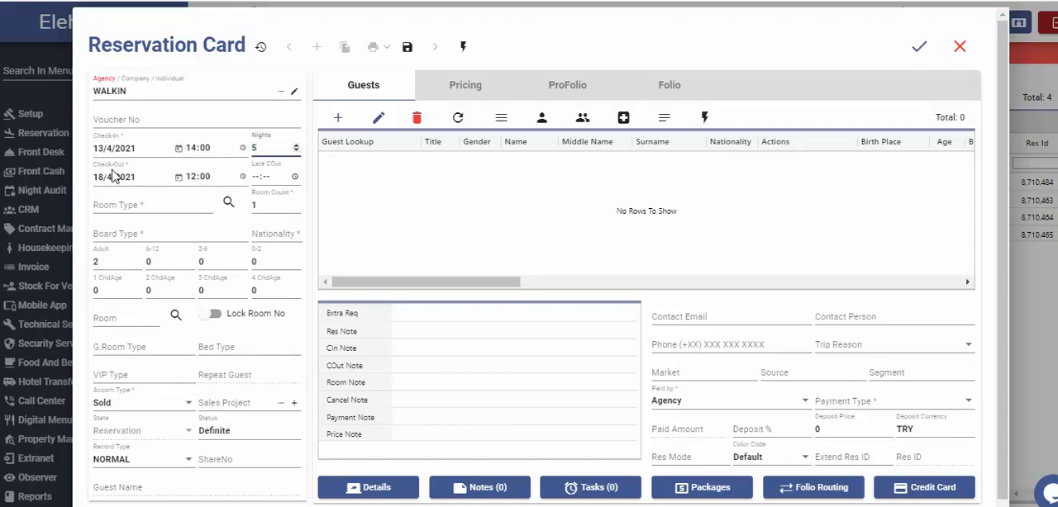
{"action": "left_click", "coordinate": [260, 176]}
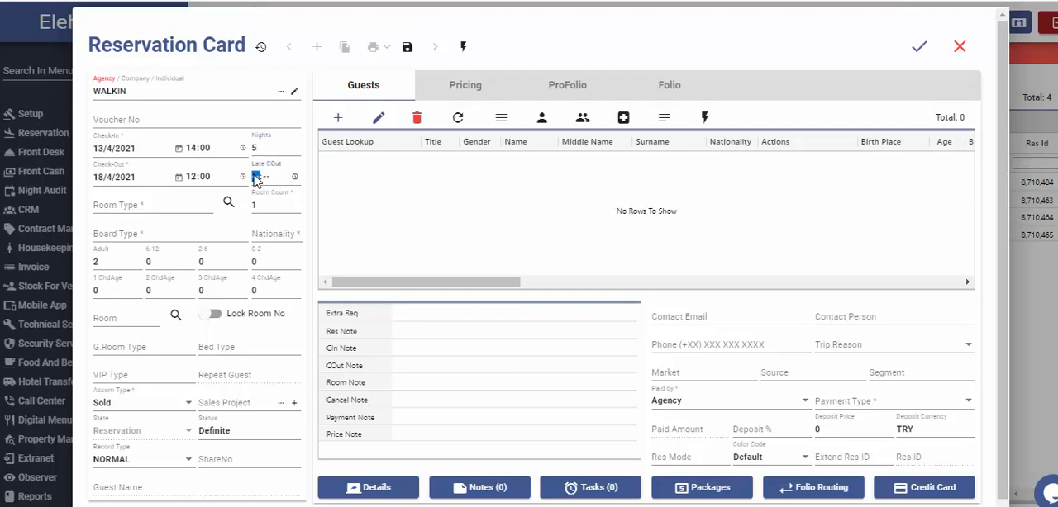
{"action": "type", "text": "20:00"}
Set the reservation's room type to DLX.
{"action": "left_click", "coordinate": [155, 201]}
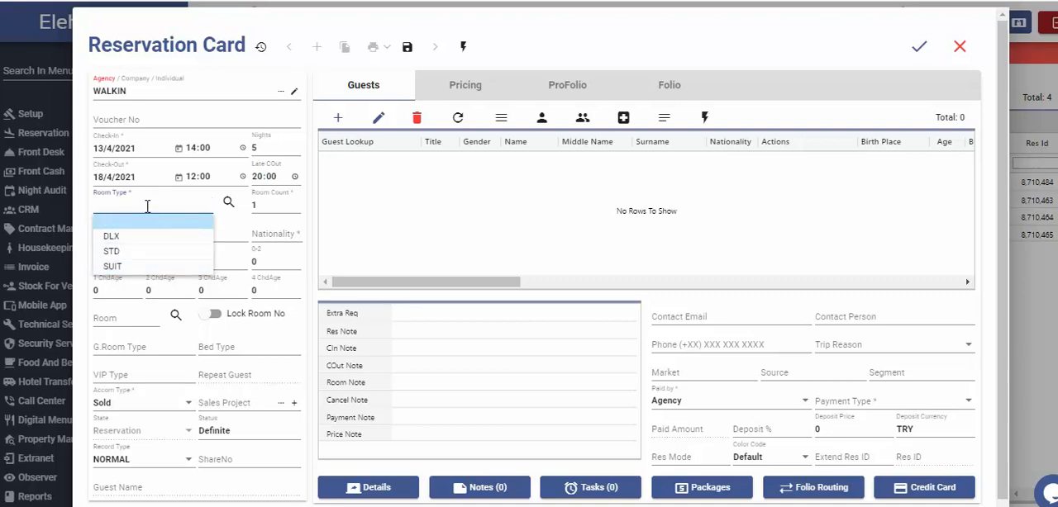
{"action": "left_click", "coordinate": [228, 203]}
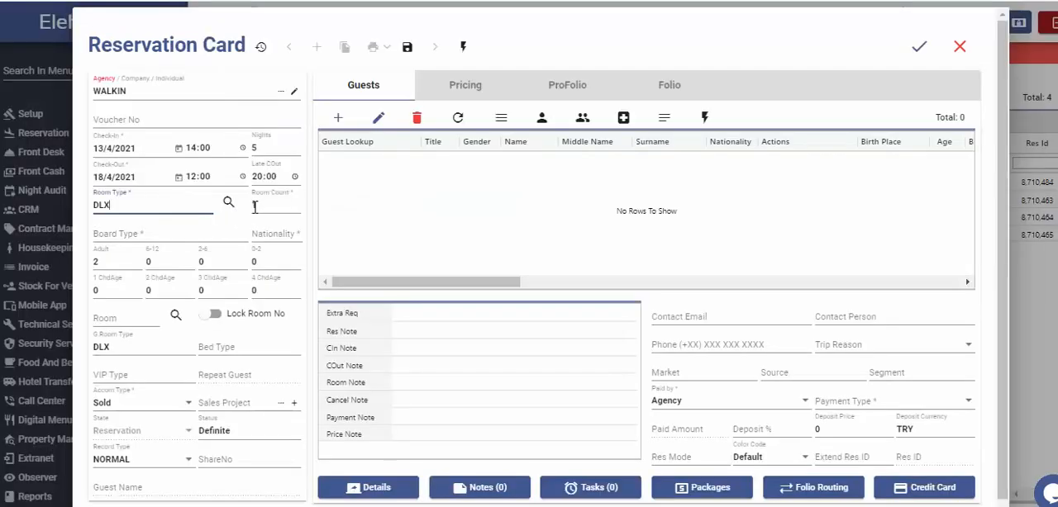
{"action": "left_click", "coordinate": [261, 205]}
Set the board type to BB and the nationality to United States.
{"action": "left_click", "coordinate": [154, 234]}
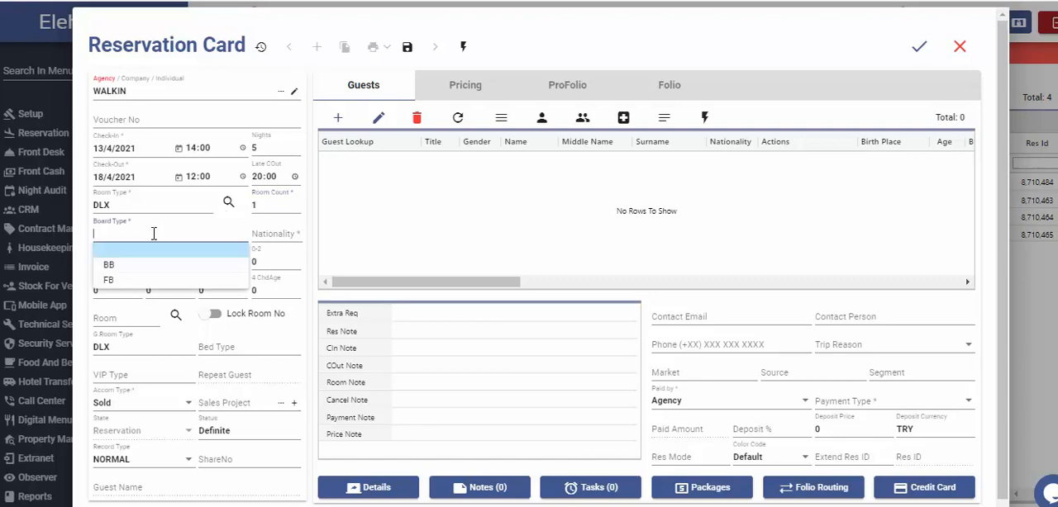
{"action": "left_click", "coordinate": [108, 265]}
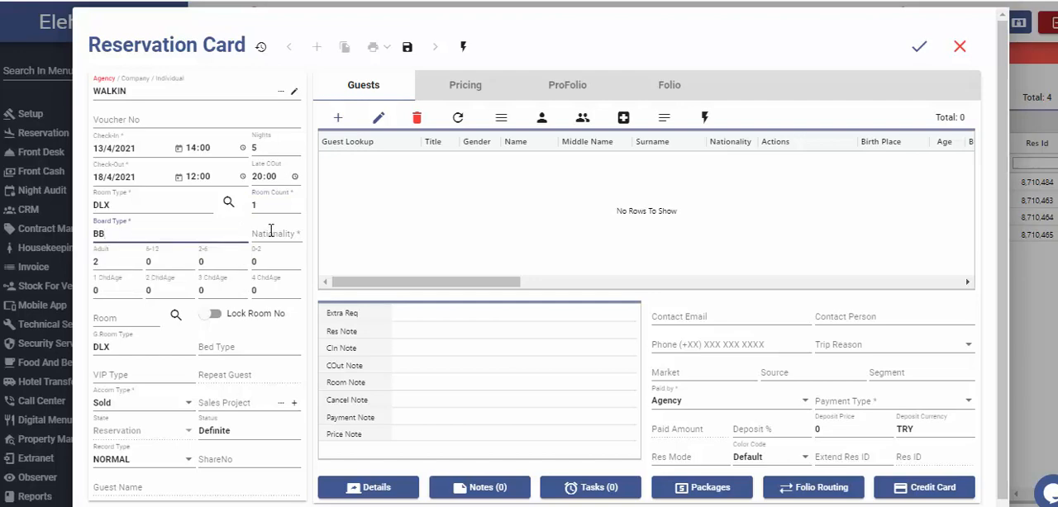
{"action": "left_click", "coordinate": [271, 231]}
{"action": "left_click", "coordinate": [280, 283]}
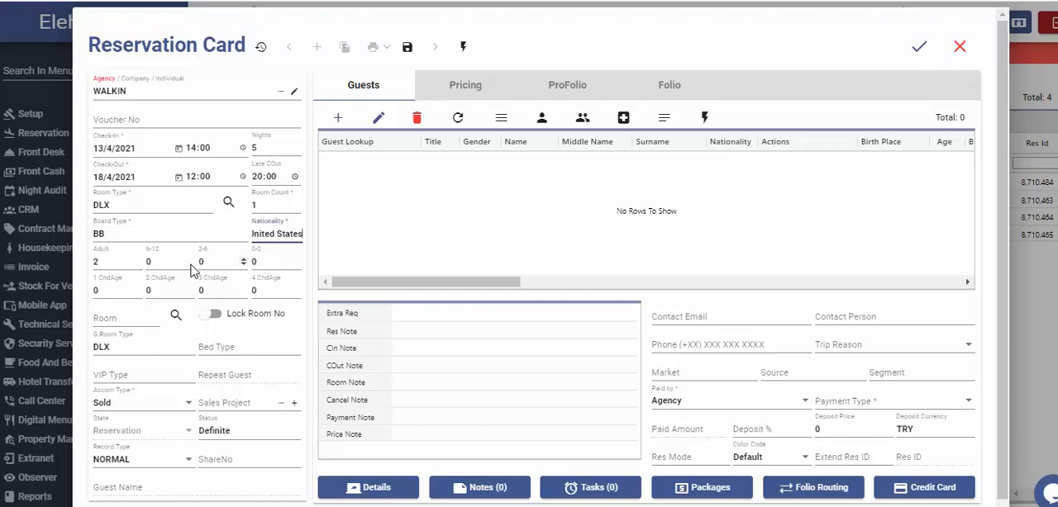
Assign clean room 203 from the available rooms list and lock the room number.
{"action": "left_click", "coordinate": [118, 317]}
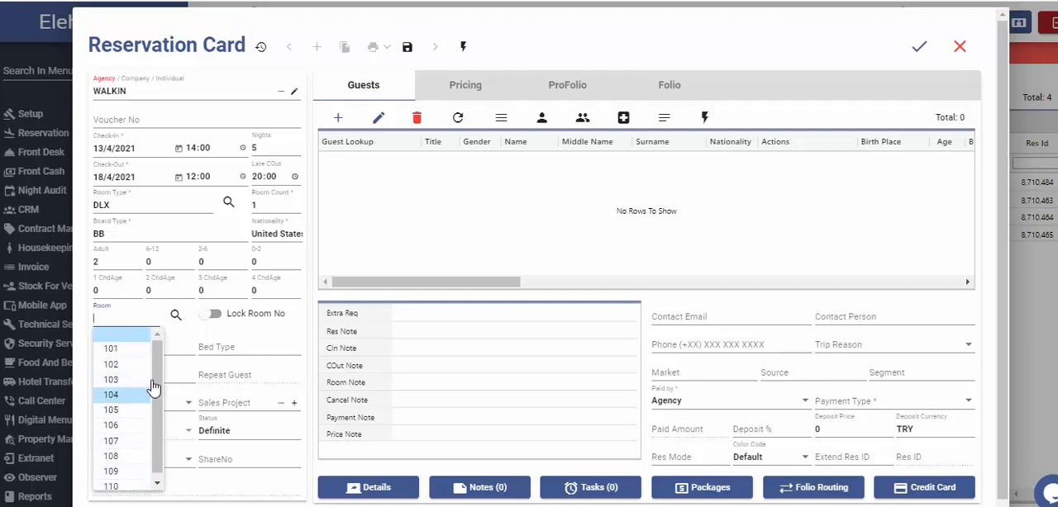
{"action": "left_click", "coordinate": [175, 318]}
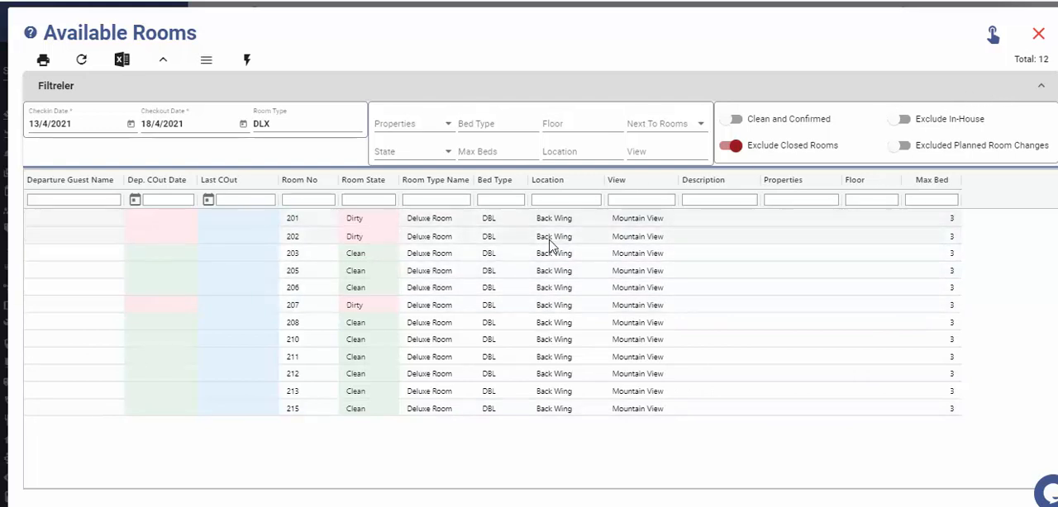
{"action": "double_click", "coordinate": [360, 254]}
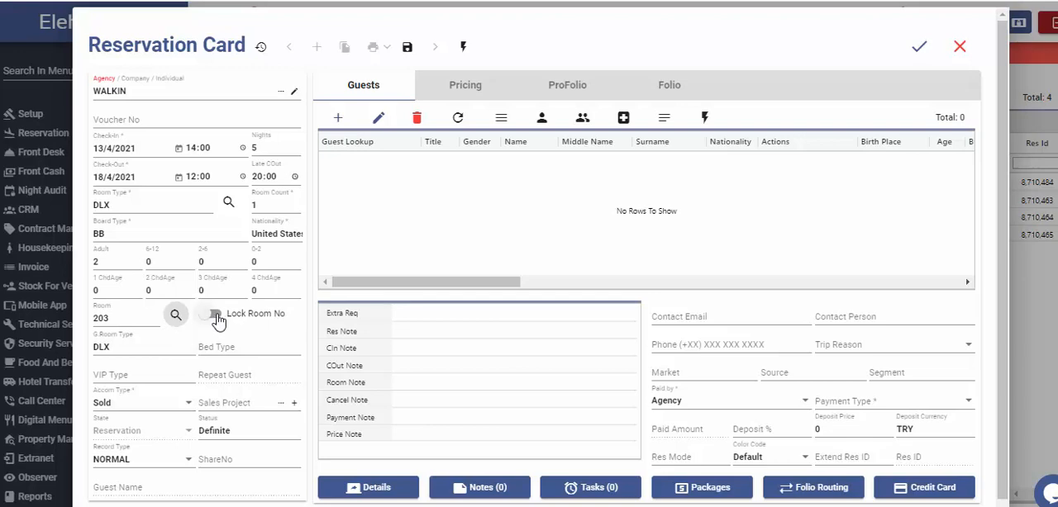
{"action": "left_click", "coordinate": [223, 321]}
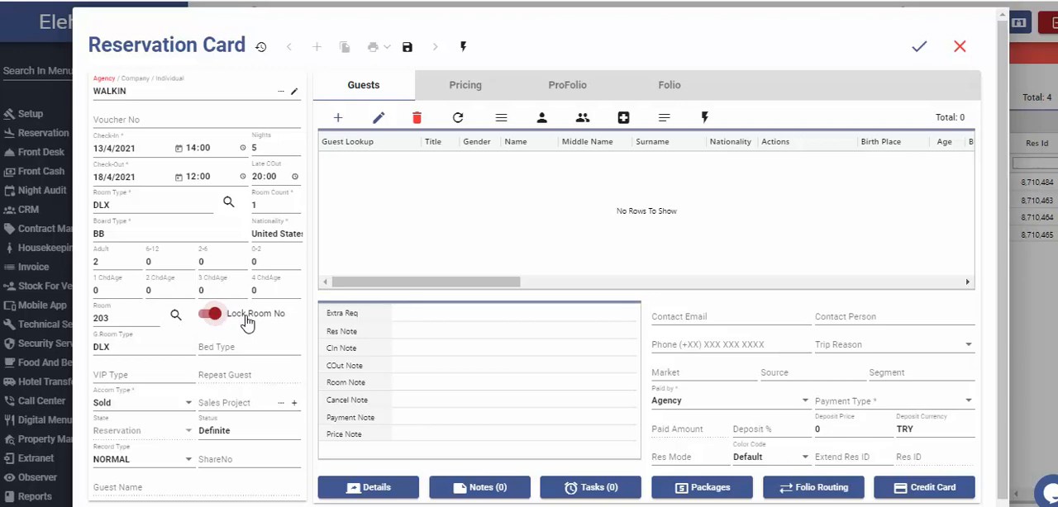
Set the reservation's bed type to DBL, leaving the given room type at DLX.
{"action": "left_click", "coordinate": [159, 345]}
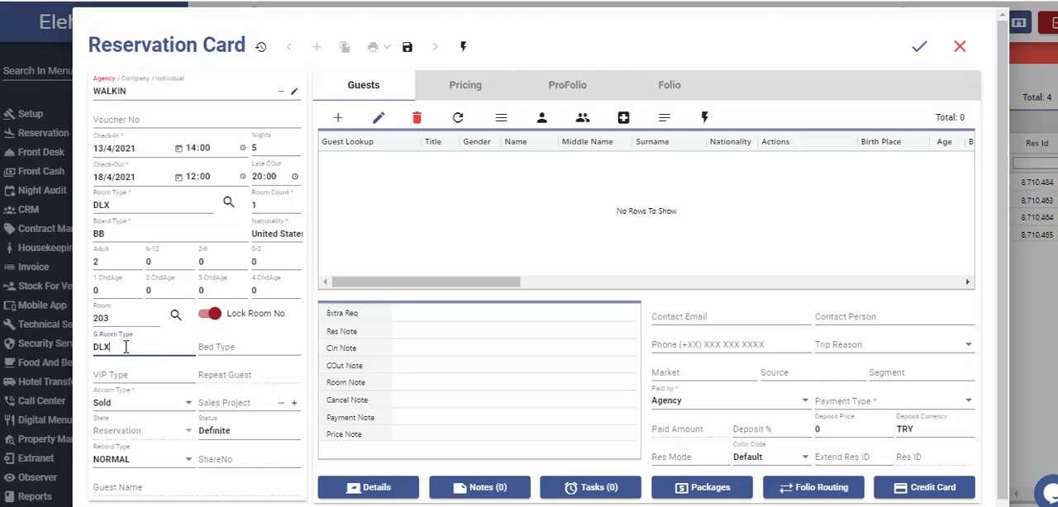
{"action": "left_click", "coordinate": [219, 354]}
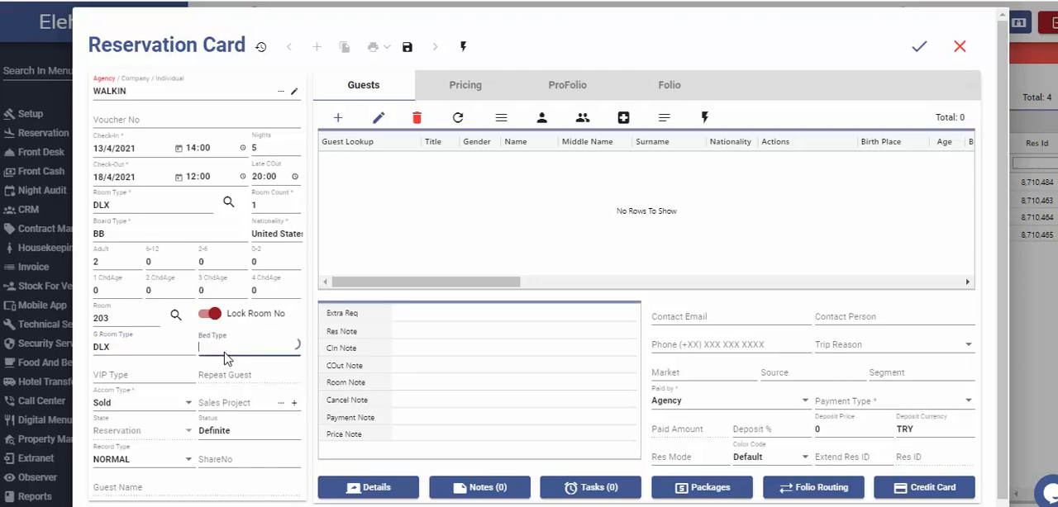
{"action": "left_click", "coordinate": [217, 371]}
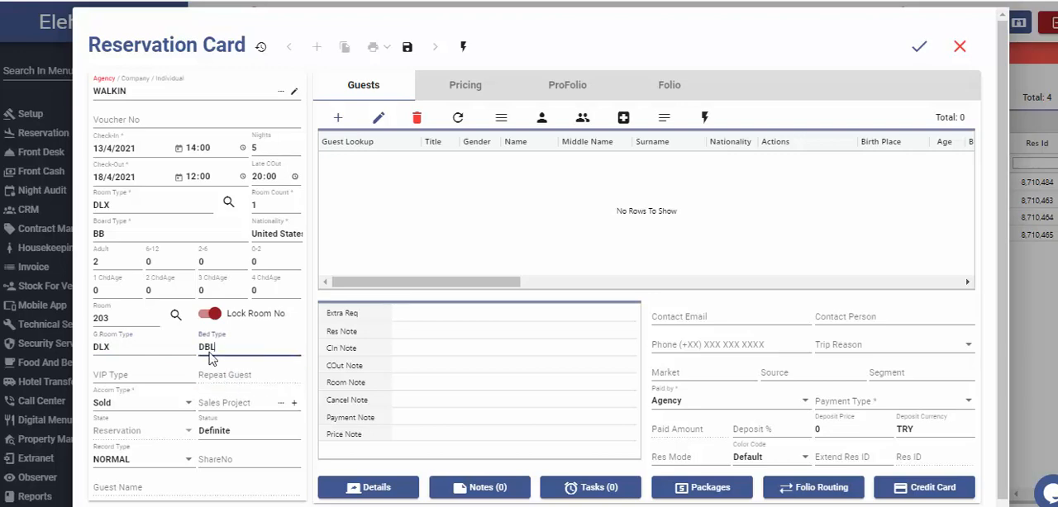
Examine the VIP type, repeat guest and sales project fields, and the accommodation type options, keeping Sold.
{"action": "left_click", "coordinate": [130, 372]}
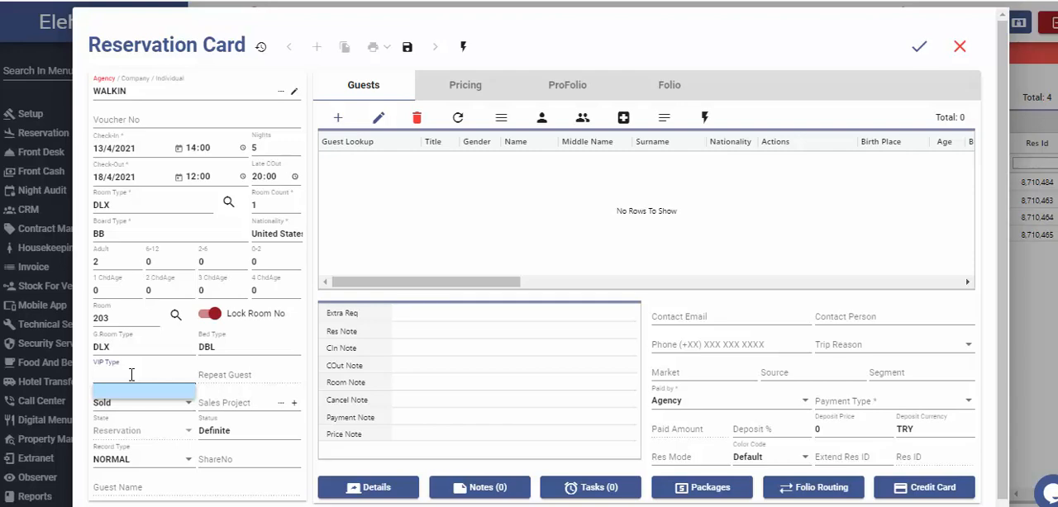
{"action": "left_click", "coordinate": [220, 376]}
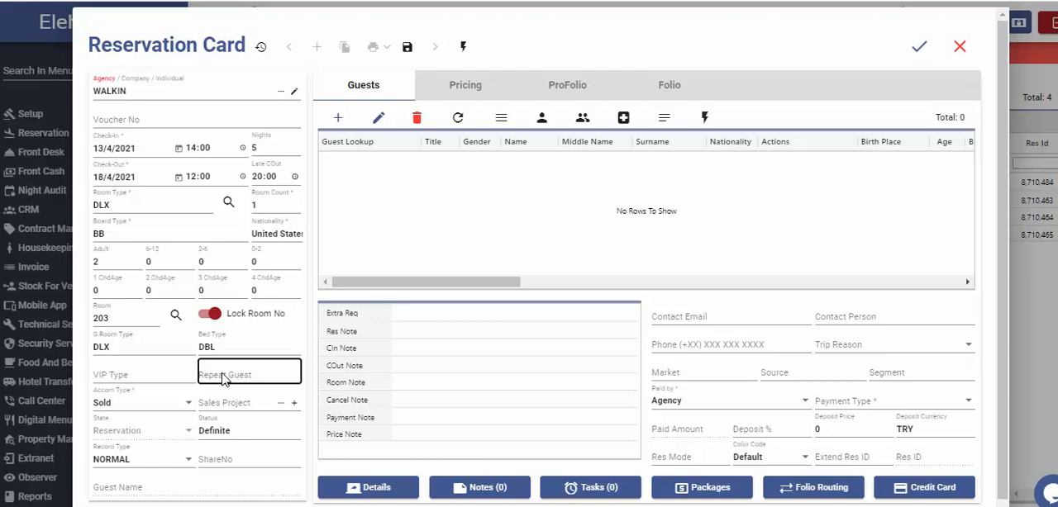
{"action": "left_click", "coordinate": [141, 406]}
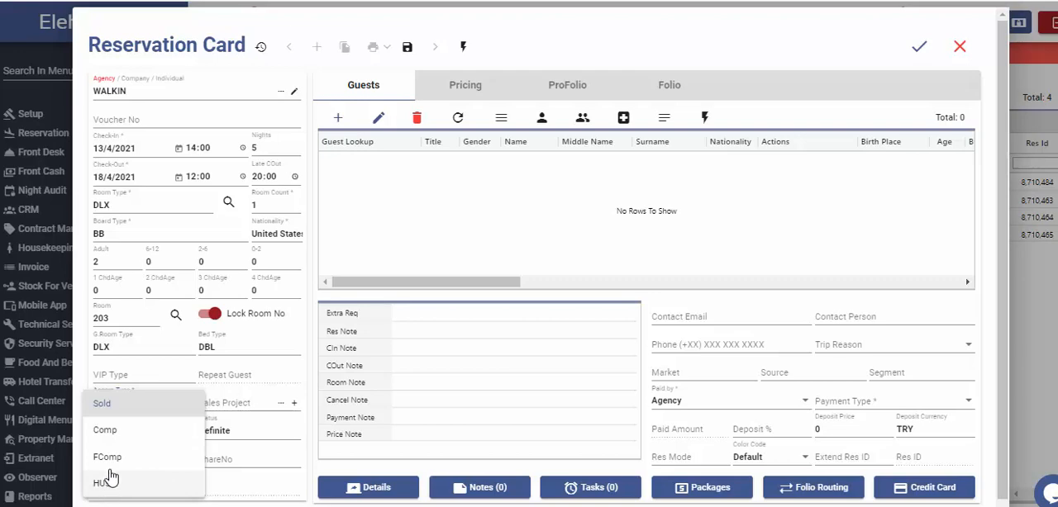
{"action": "left_click", "coordinate": [176, 405]}
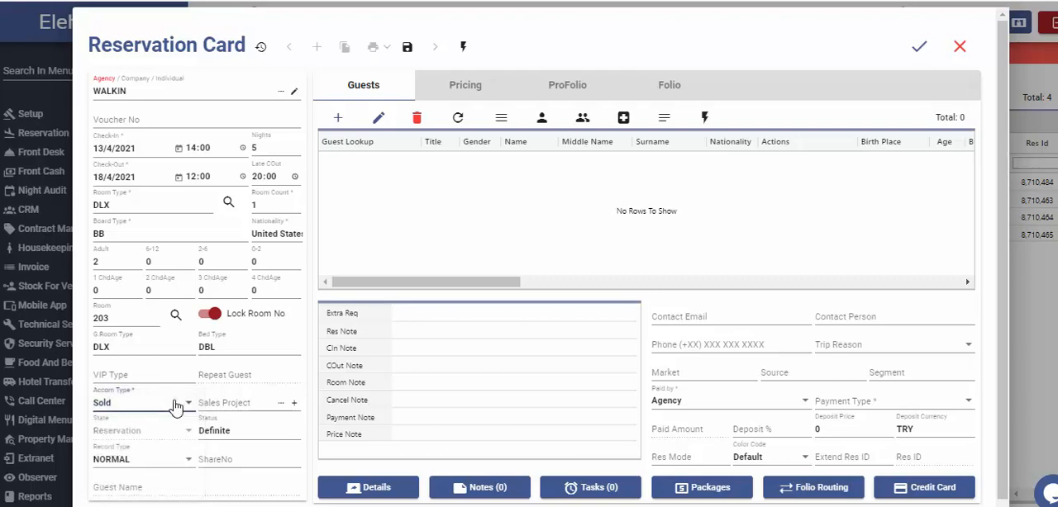
{"action": "left_click", "coordinate": [259, 402]}
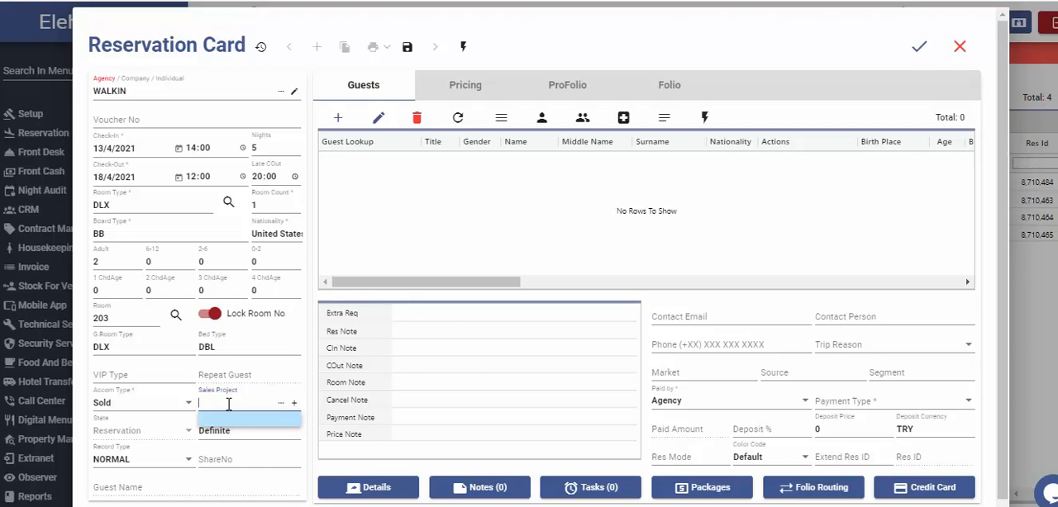
Choose Definite as the reservation status.
{"action": "left_click", "coordinate": [158, 435]}
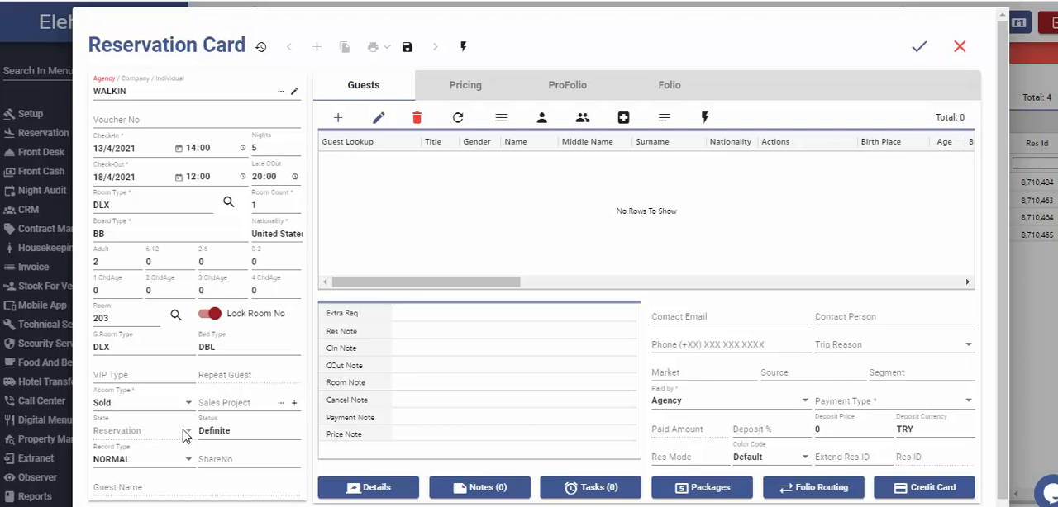
{"action": "left_click", "coordinate": [231, 430]}
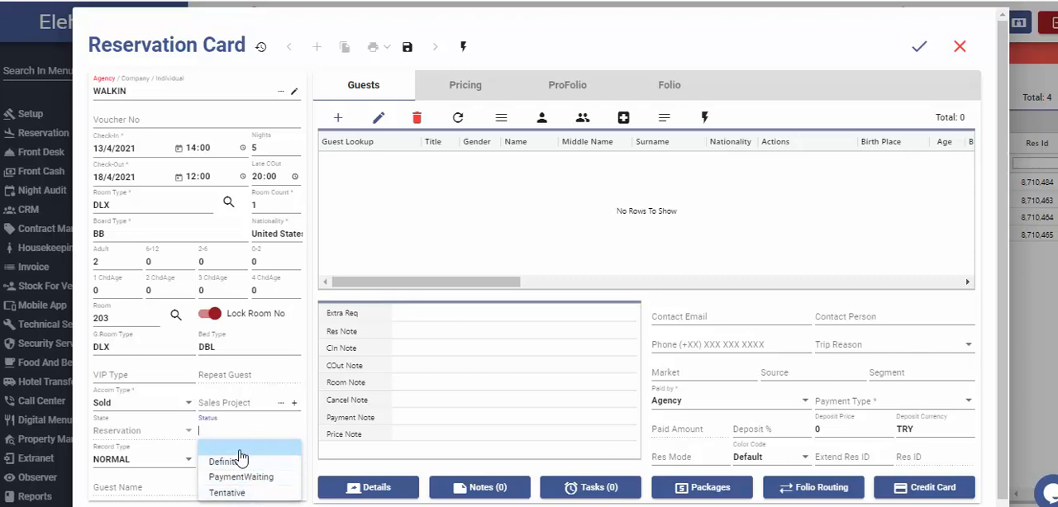
{"action": "left_click", "coordinate": [232, 462]}
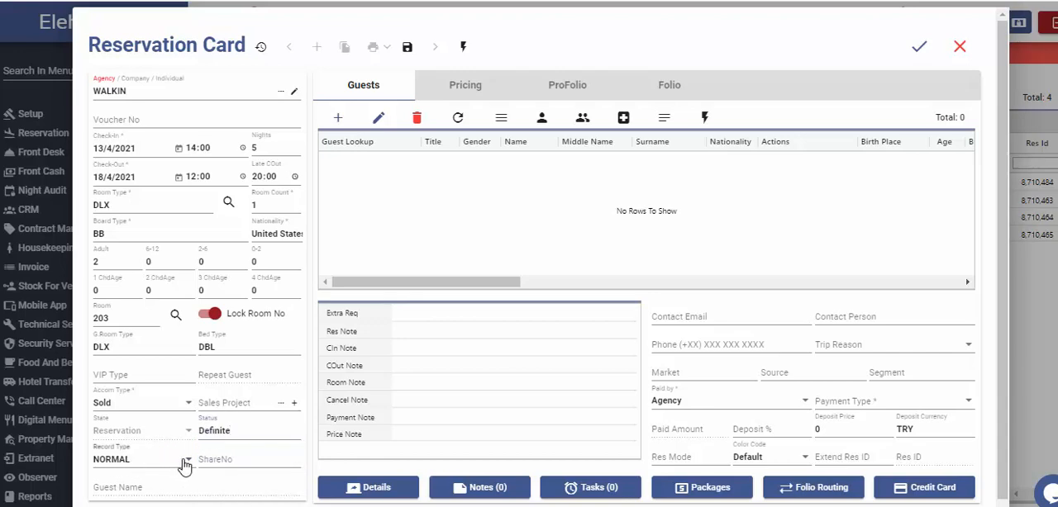
Examine the record type options, keeping NORMAL, and look at the share number and guest name fields.
{"action": "left_click", "coordinate": [178, 465]}
{"action": "scroll", "coordinate": [160, 400], "scroll_direction": "down", "scroll_amount": 1}
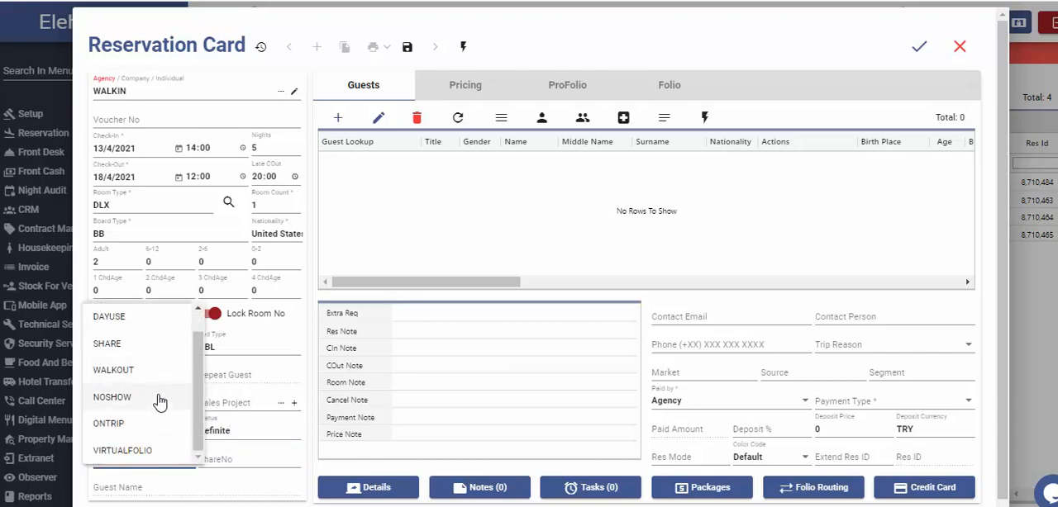
{"action": "scroll", "coordinate": [155, 414], "scroll_direction": "up", "scroll_amount": 1}
{"action": "scroll", "coordinate": [138, 457], "scroll_direction": "down", "scroll_amount": 1}
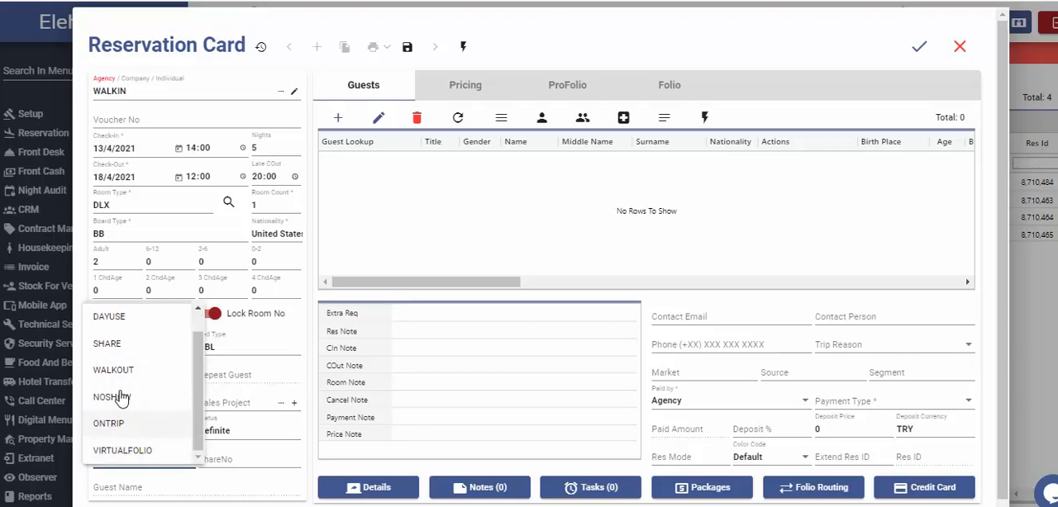
{"action": "left_click", "coordinate": [167, 470]}
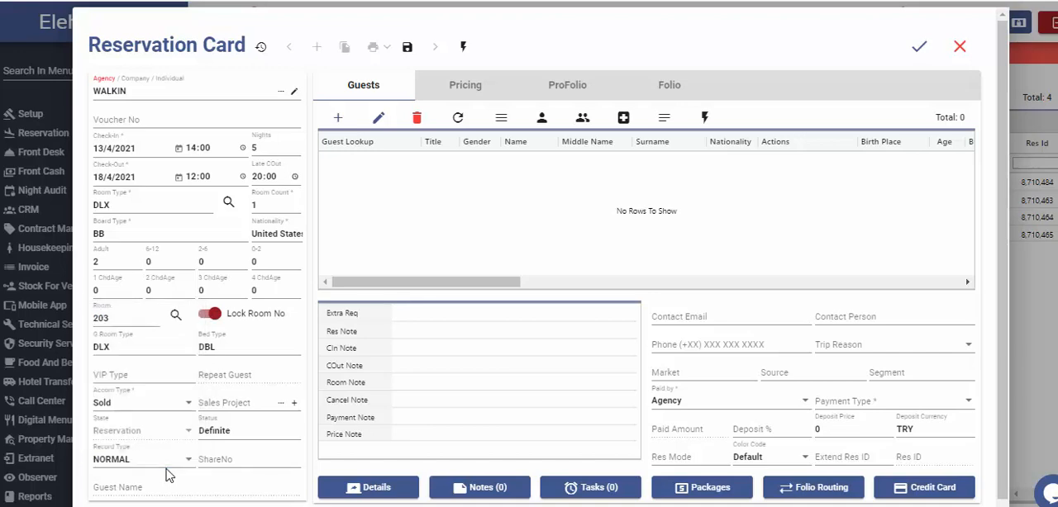
{"action": "left_click", "coordinate": [262, 457]}
{"action": "left_click", "coordinate": [117, 489]}
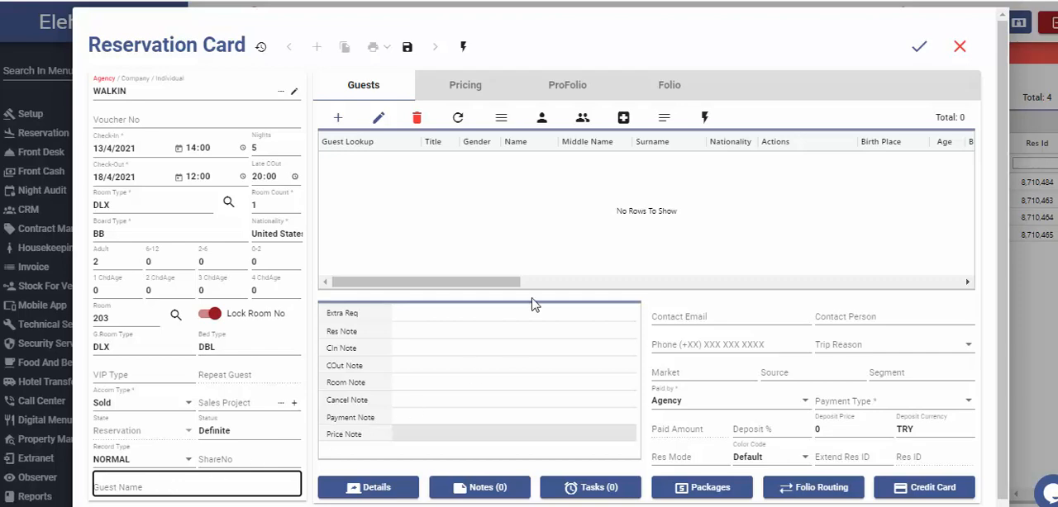
Add the first guest to the reservation by looking up the existing guest profile and save the guest entry.
{"action": "left_click", "coordinate": [538, 200]}
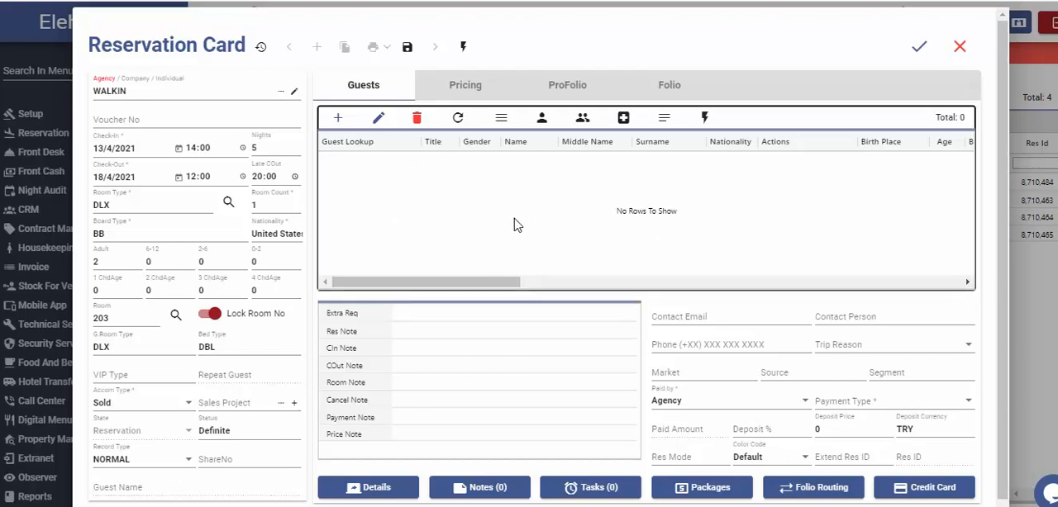
{"action": "left_click", "coordinate": [338, 120]}
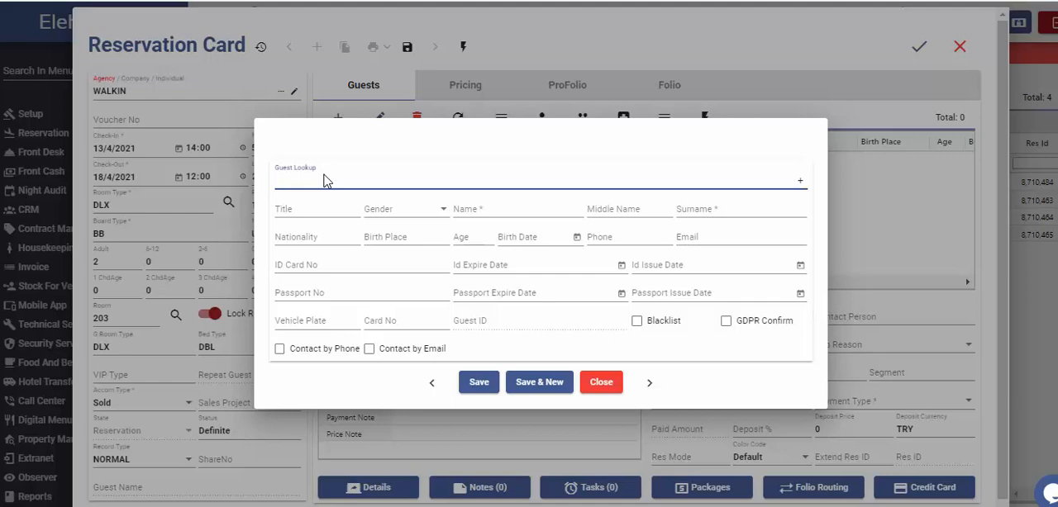
{"action": "type", "text": "Ber"}
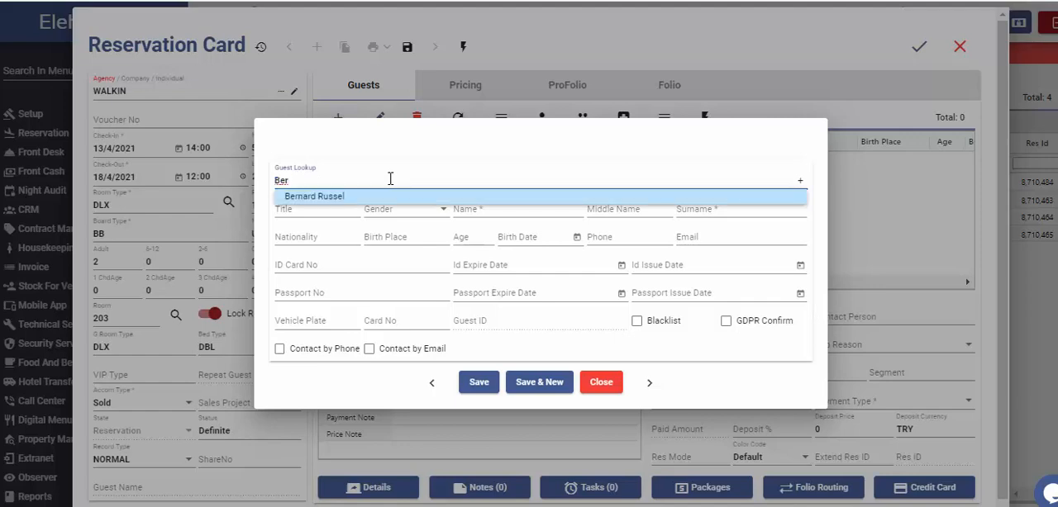
{"action": "left_click", "coordinate": [392, 204]}
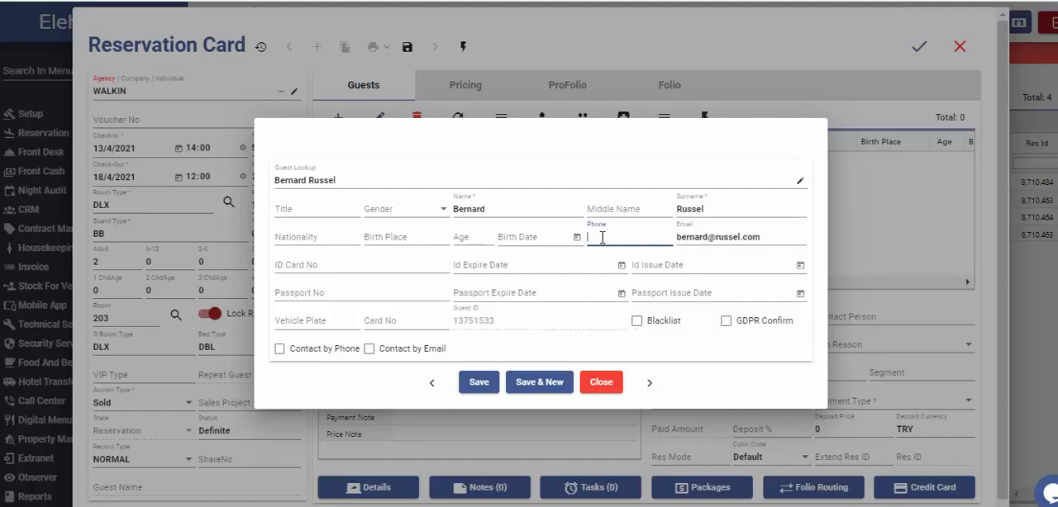
{"action": "left_click", "coordinate": [512, 162]}
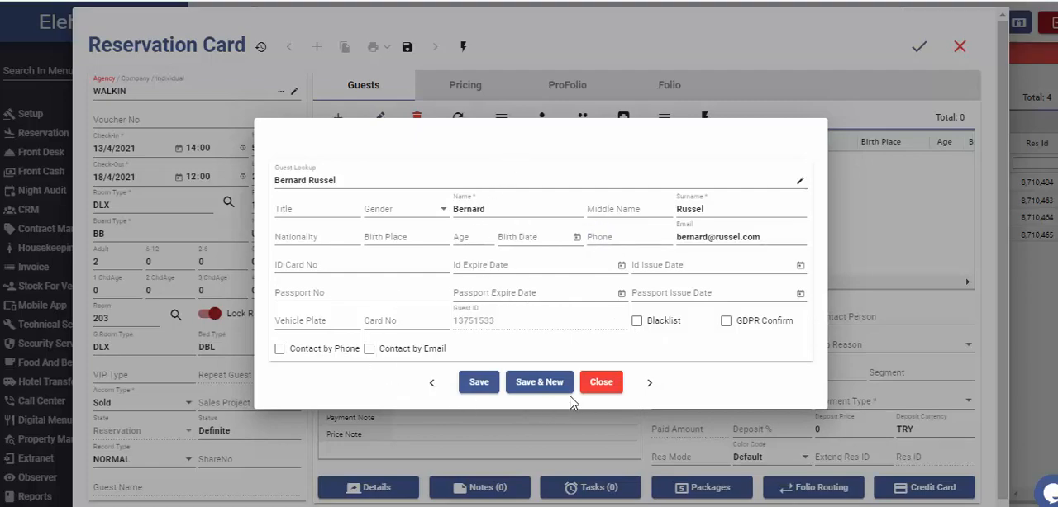
{"action": "left_click", "coordinate": [478, 383]}
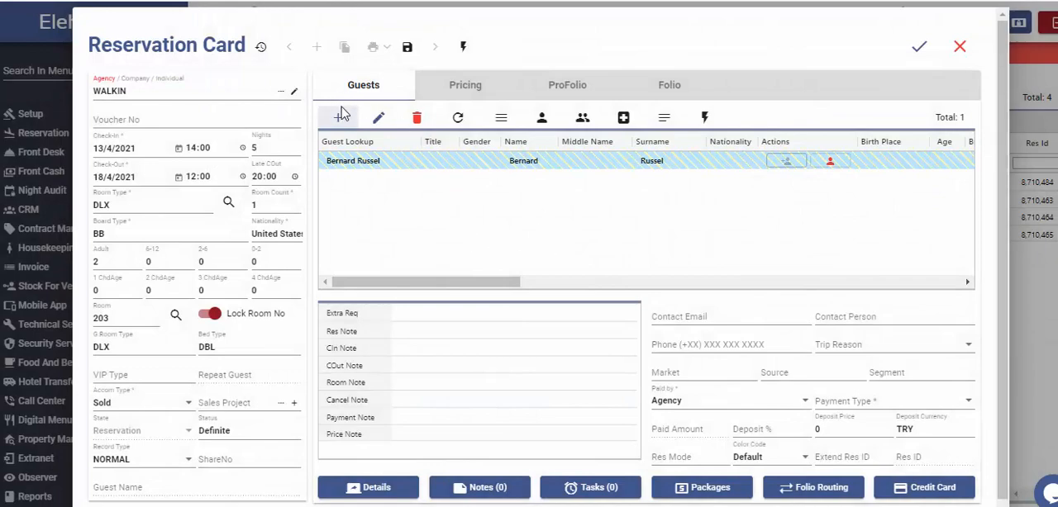
Add a second guest to the reservation with the guest's first name, surname and phone number, and save the entry.
{"action": "left_click", "coordinate": [342, 116]}
{"action": "left_click", "coordinate": [486, 208]}
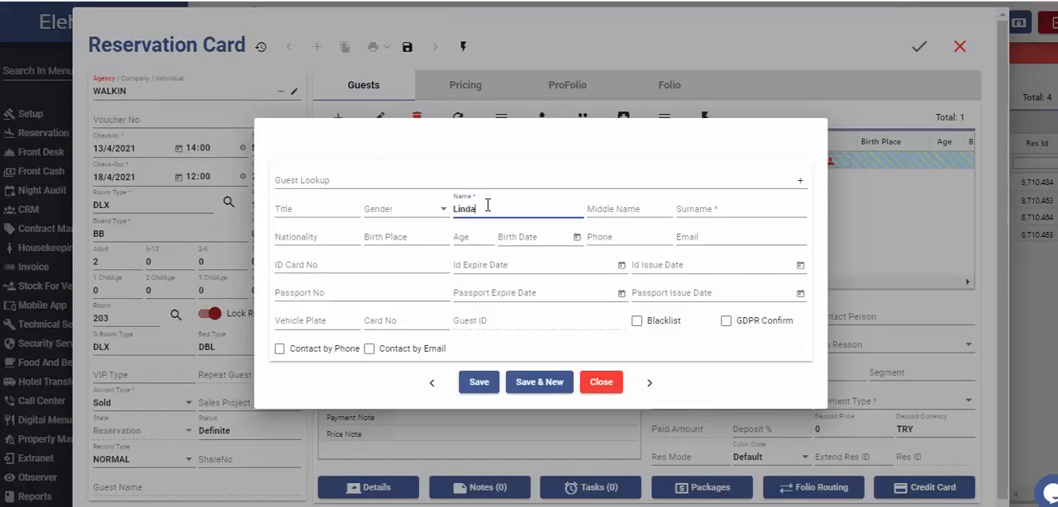
{"action": "key", "text": "Tab"}
{"action": "key", "text": "Tab"}
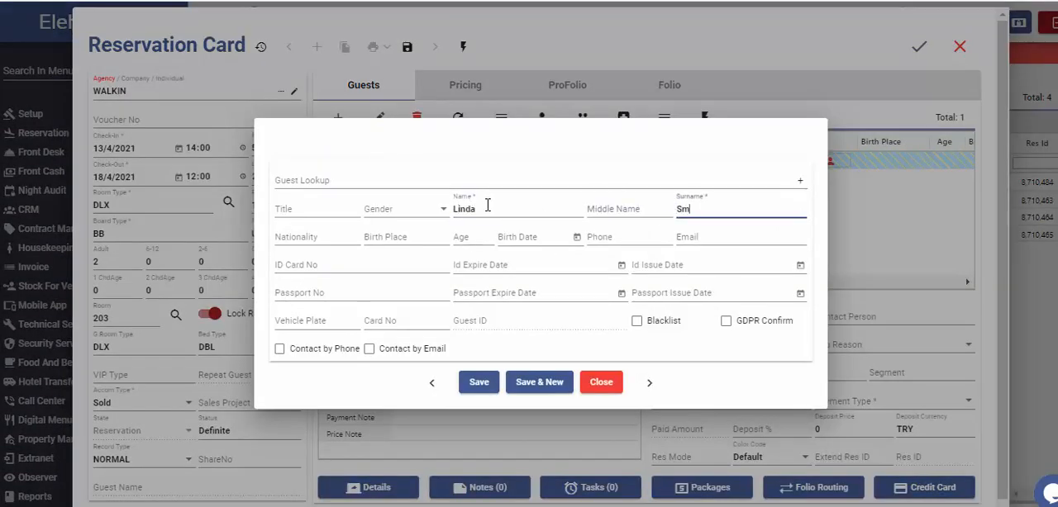
{"action": "left_click", "coordinate": [606, 240]}
{"action": "left_click", "coordinate": [613, 252]}
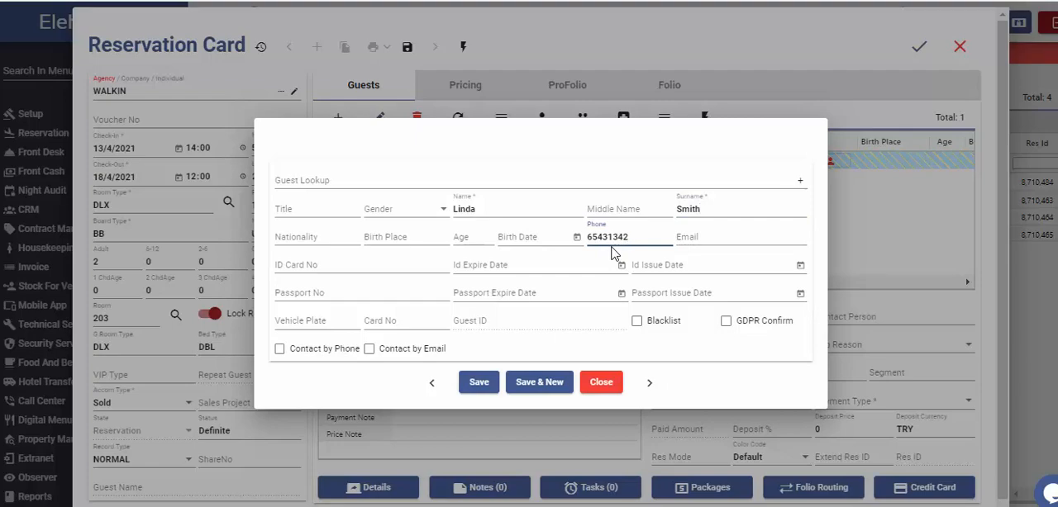
{"action": "left_click", "coordinate": [478, 385]}
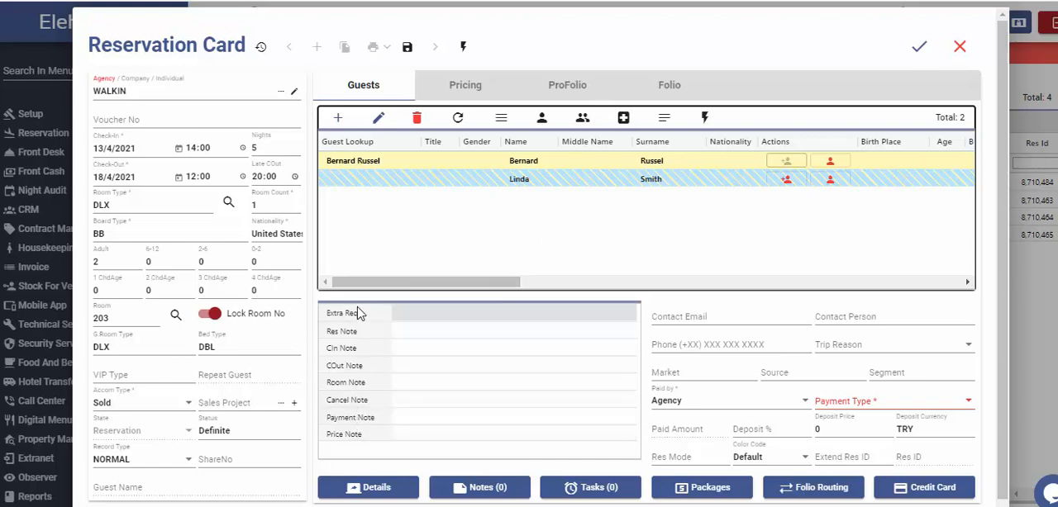
Look through the extra request, reservation, check-in, check-out, room and payment note fields.
{"action": "left_click", "coordinate": [410, 314]}
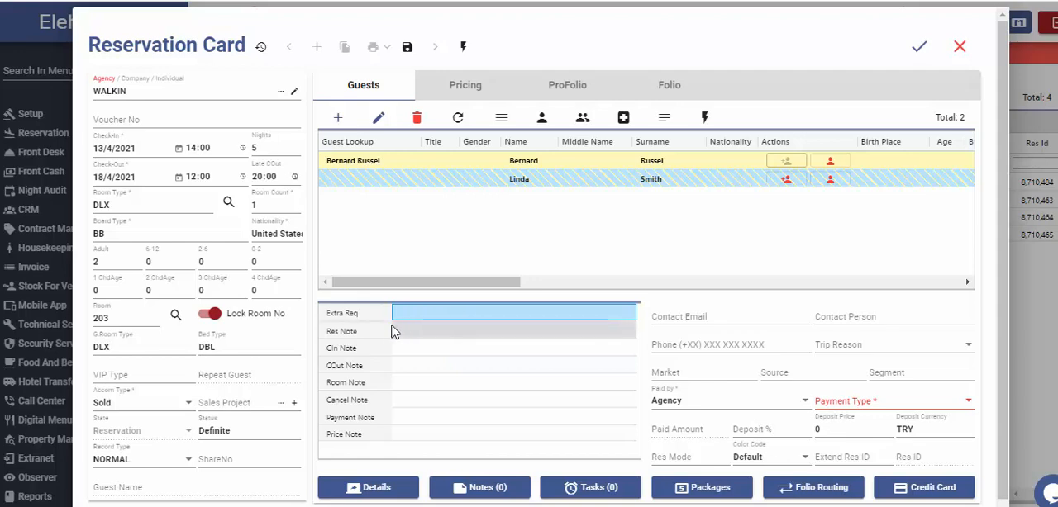
{"action": "left_click", "coordinate": [449, 332]}
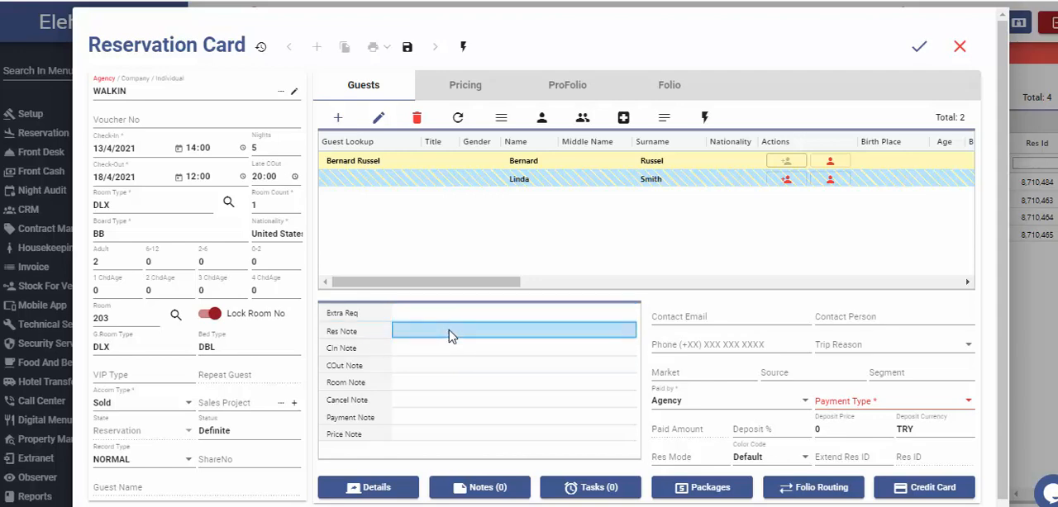
{"action": "left_click", "coordinate": [439, 350]}
{"action": "left_click", "coordinate": [405, 365]}
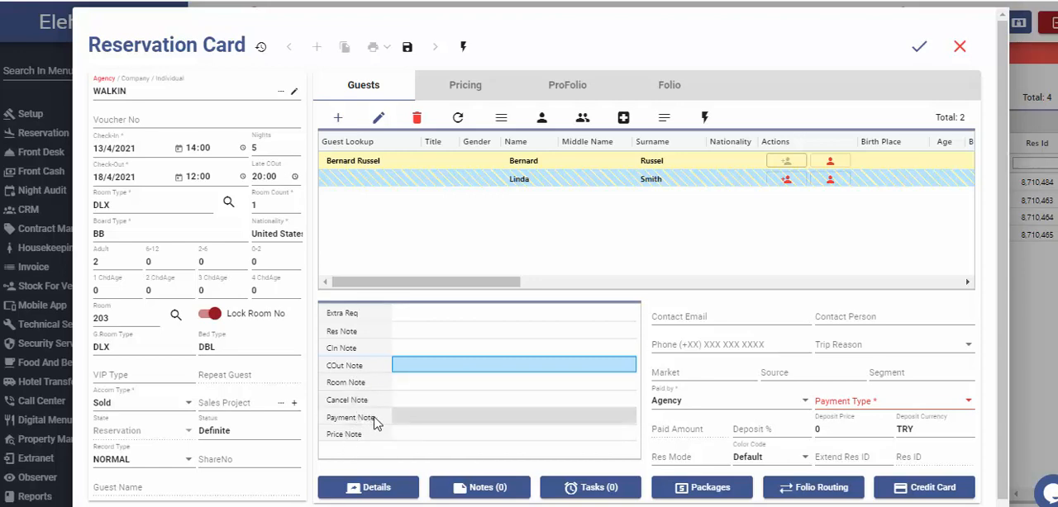
{"action": "left_click", "coordinate": [411, 419]}
{"action": "left_click", "coordinate": [411, 387]}
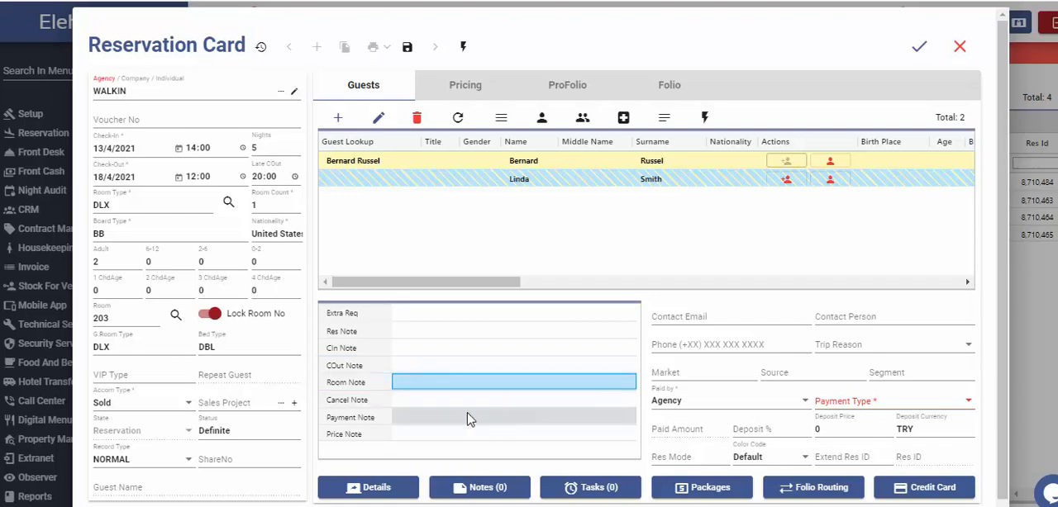
Set the rate type in the reservation's pricing details to Non-Refundable.
{"action": "left_click", "coordinate": [470, 88]}
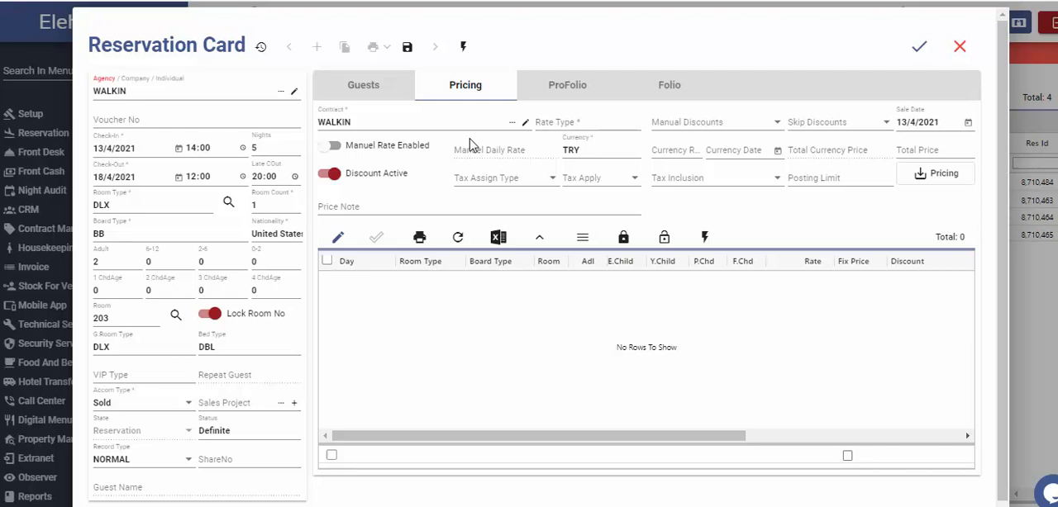
{"action": "left_click", "coordinate": [632, 122]}
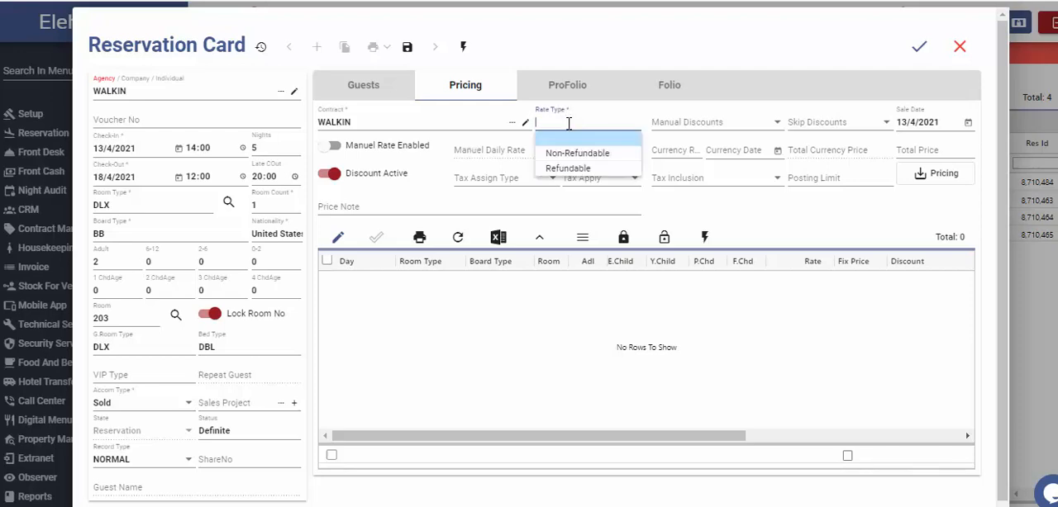
{"action": "left_click", "coordinate": [570, 153]}
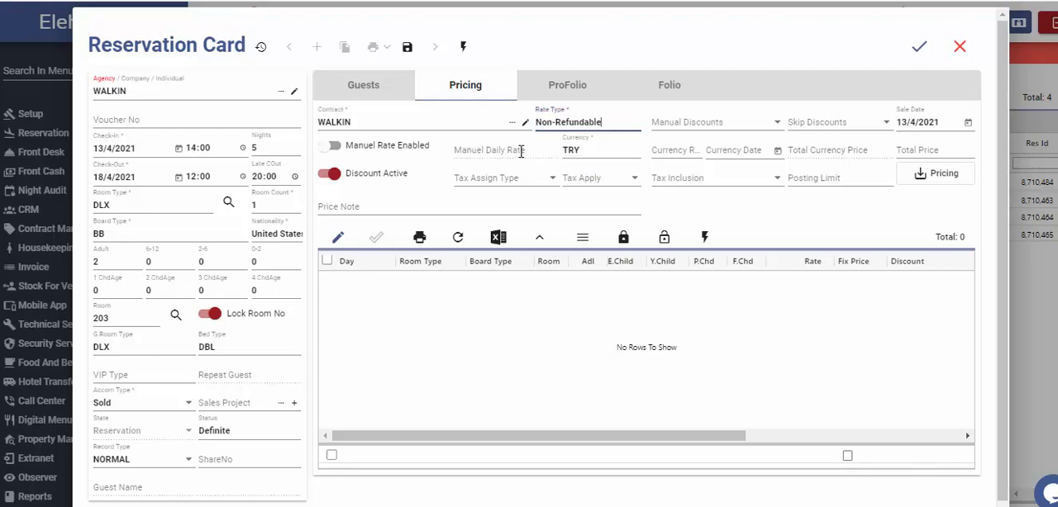
Enable the manual rate and set the manual daily rate to 200 with EUR as the currency.
{"action": "left_click", "coordinate": [328, 146]}
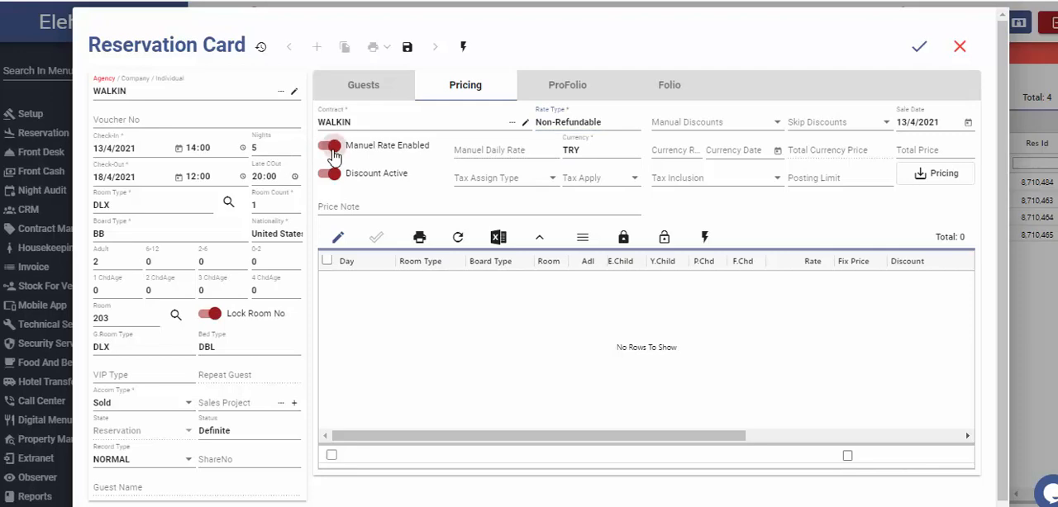
{"action": "left_click", "coordinate": [484, 147]}
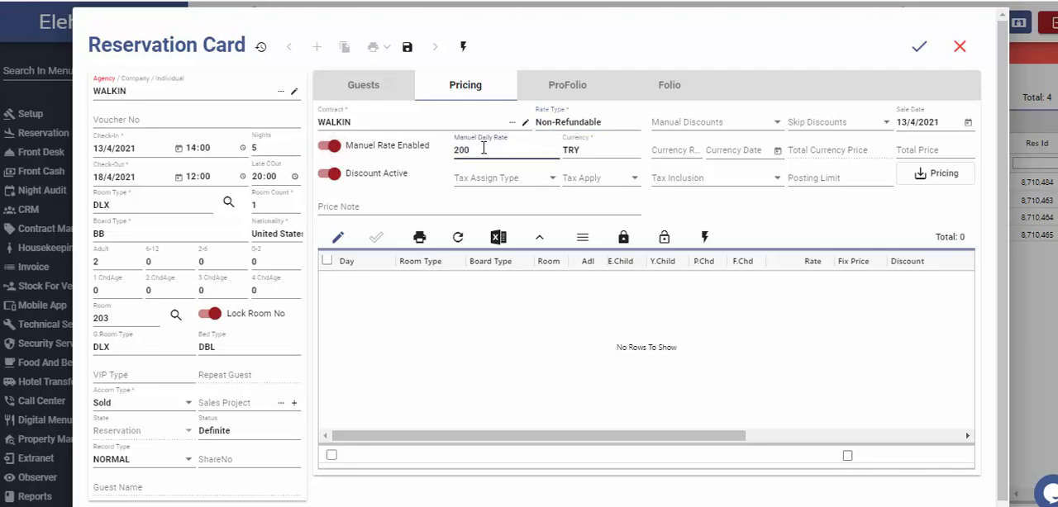
{"action": "key", "text": "Tab"}
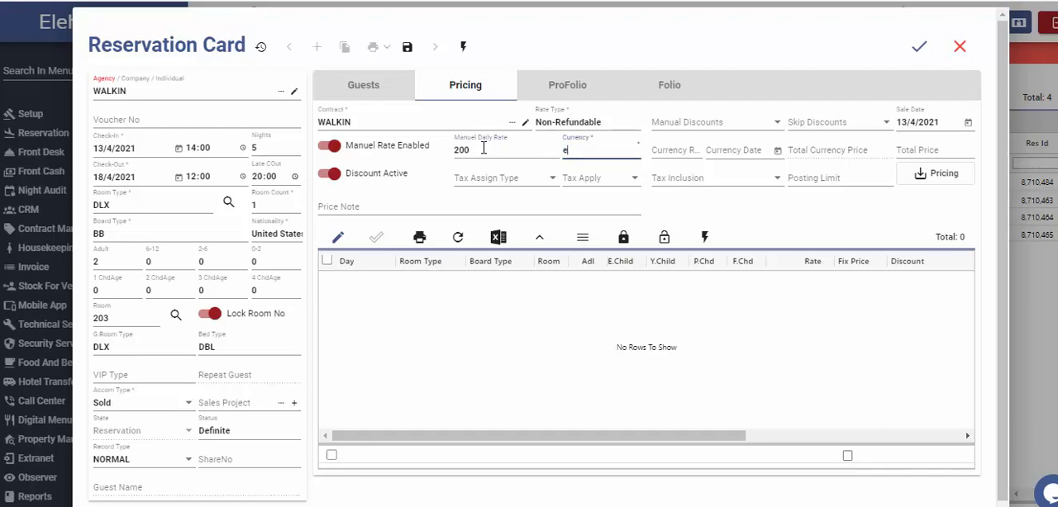
{"action": "type", "text": "eu"}
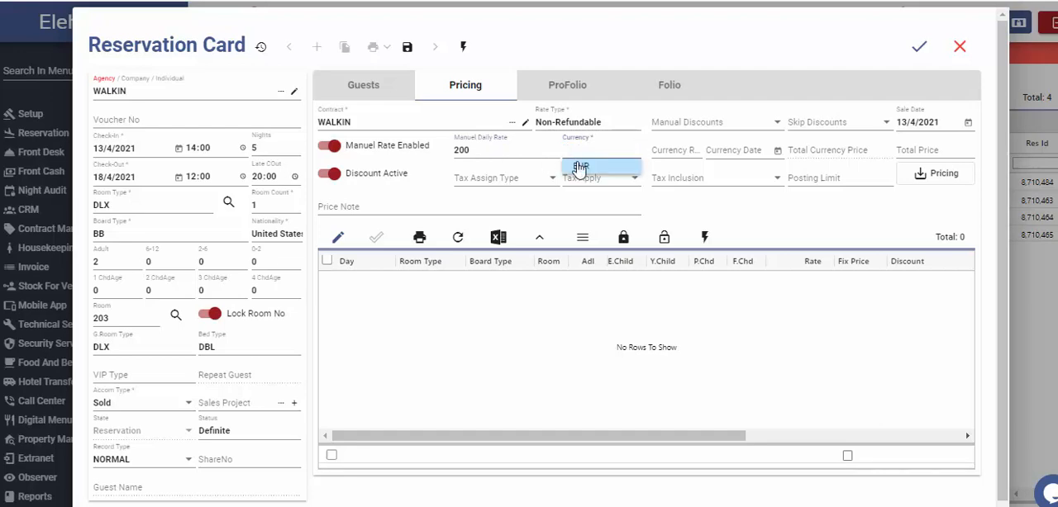
{"action": "left_click", "coordinate": [581, 166]}
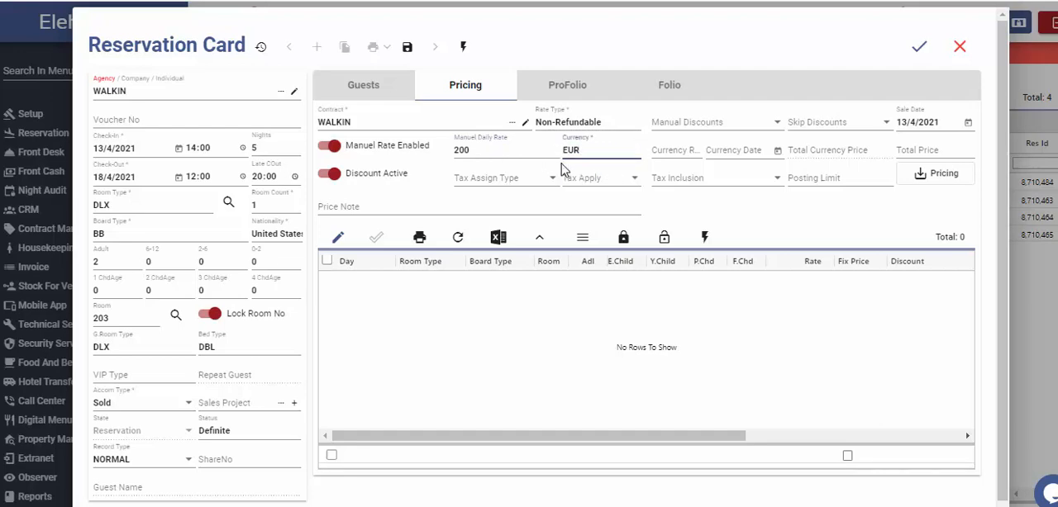
Try to calculate the pricing, and set the reservation's required payment type to Cash.
{"action": "left_click", "coordinate": [951, 174]}
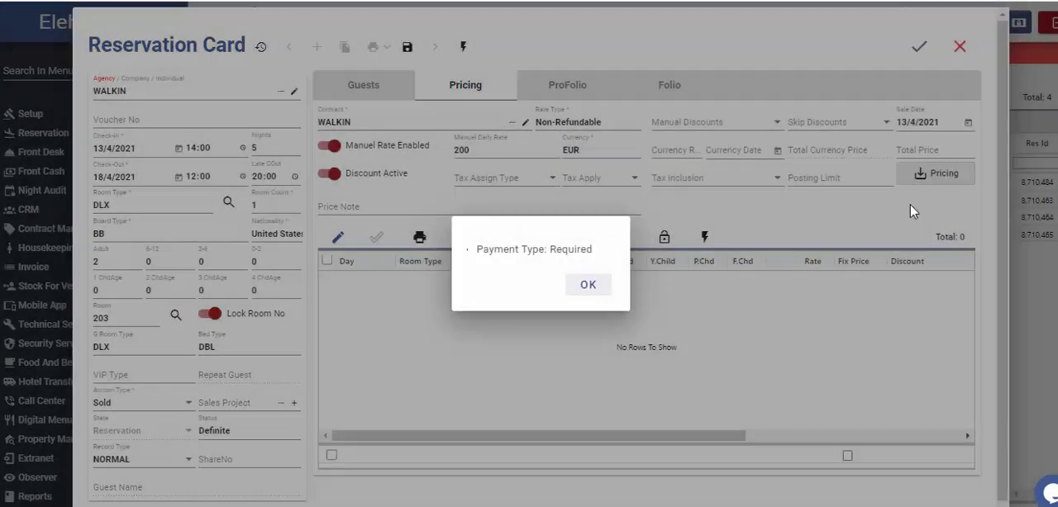
{"action": "left_click", "coordinate": [585, 287]}
{"action": "left_click", "coordinate": [368, 89]}
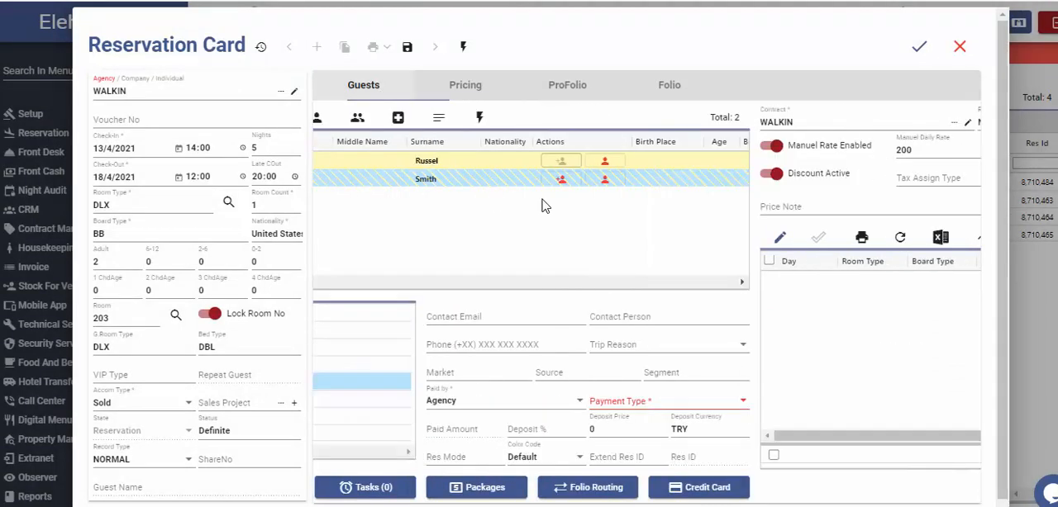
{"action": "left_click", "coordinate": [908, 402]}
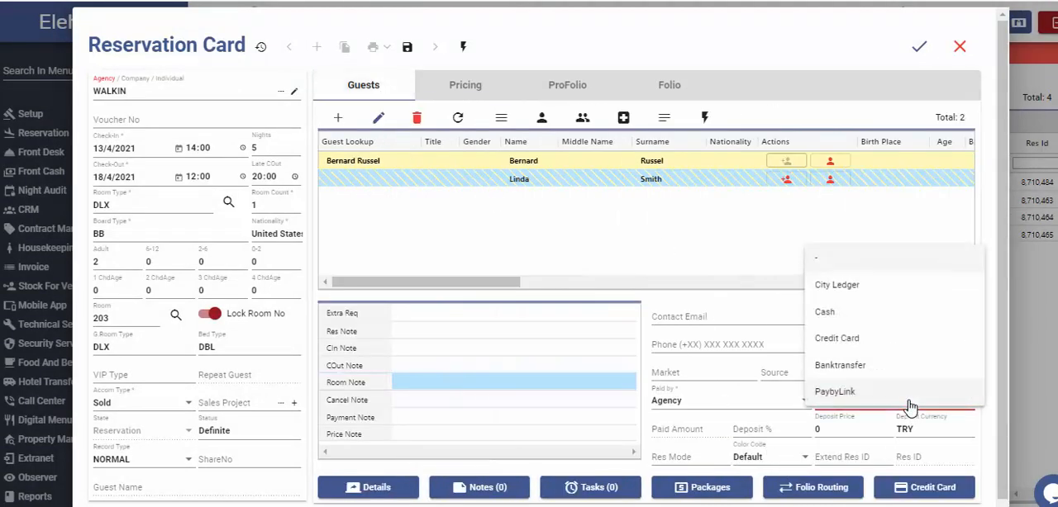
{"action": "left_click", "coordinate": [826, 313]}
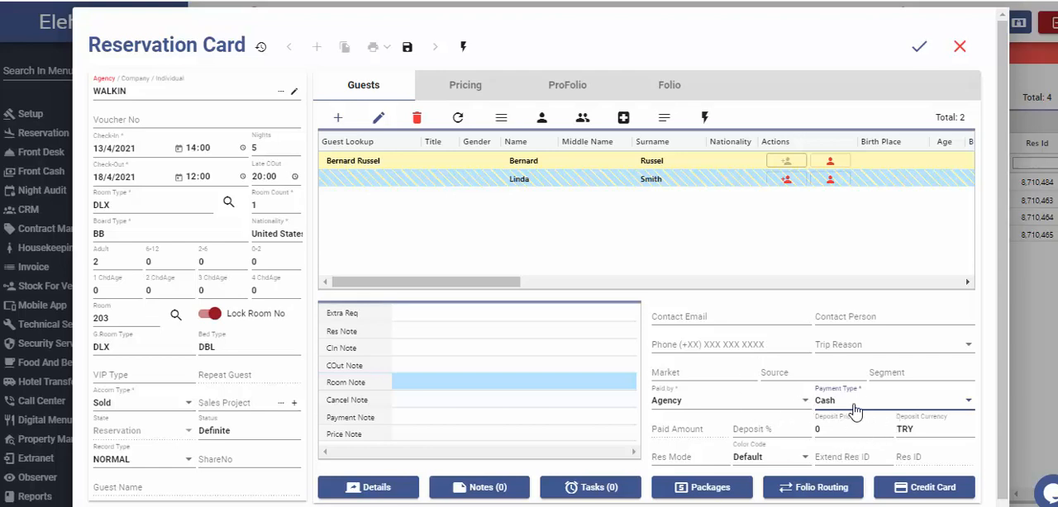
Calculate the daily prices for the stay and save the reservation.
{"action": "left_click", "coordinate": [467, 89]}
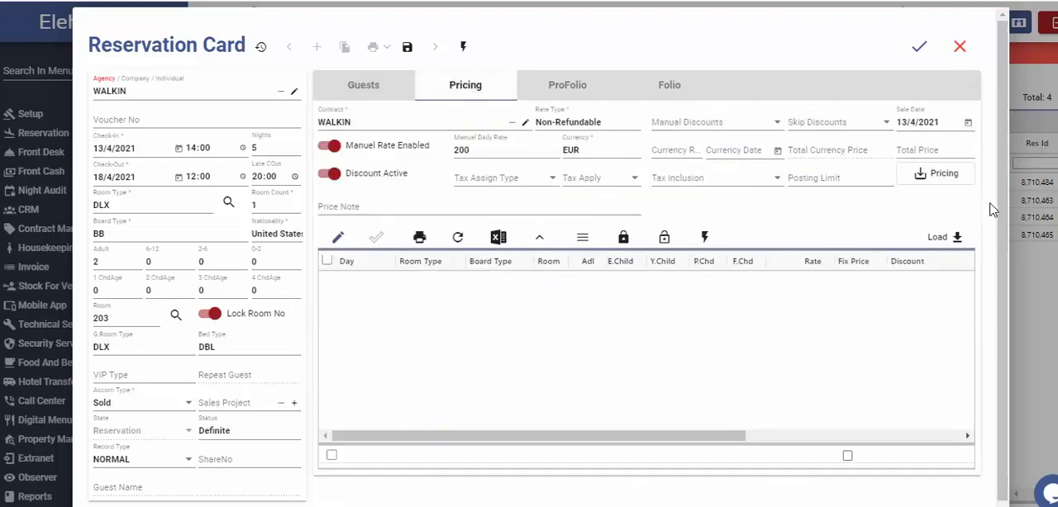
{"action": "left_click", "coordinate": [959, 178]}
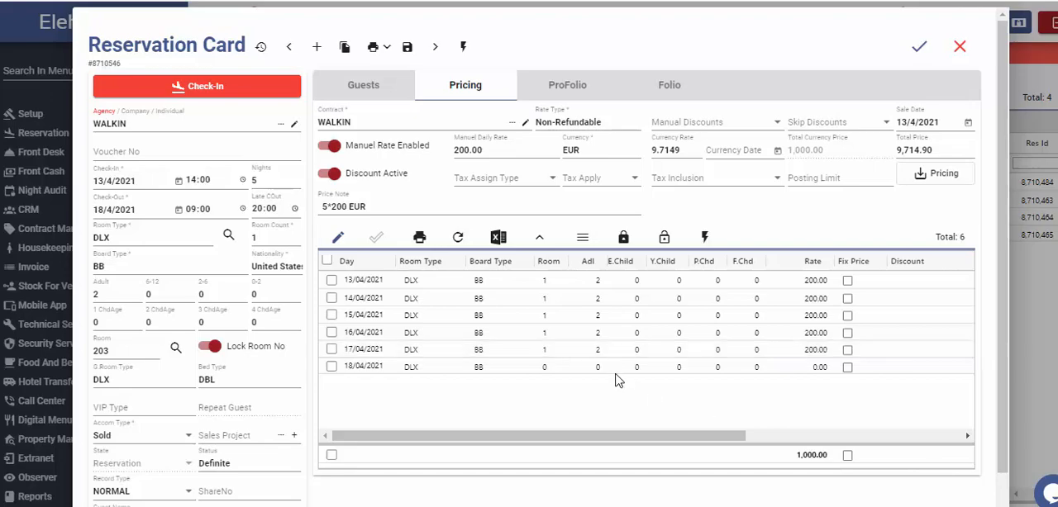
{"action": "left_click", "coordinate": [404, 50]}
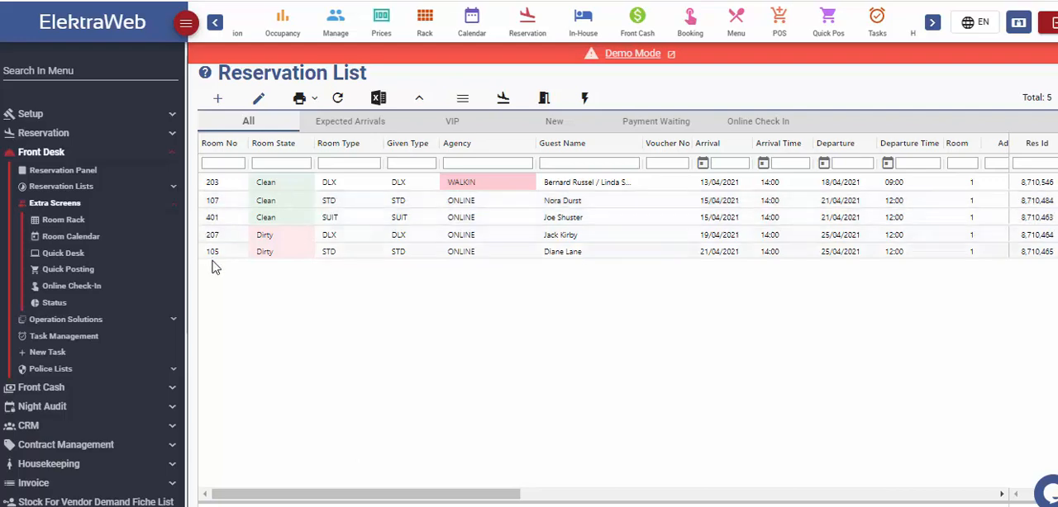
Find reservations in Quick Desk by the guest's surname and choose the one for room 107.
{"action": "left_click", "coordinate": [56, 257]}
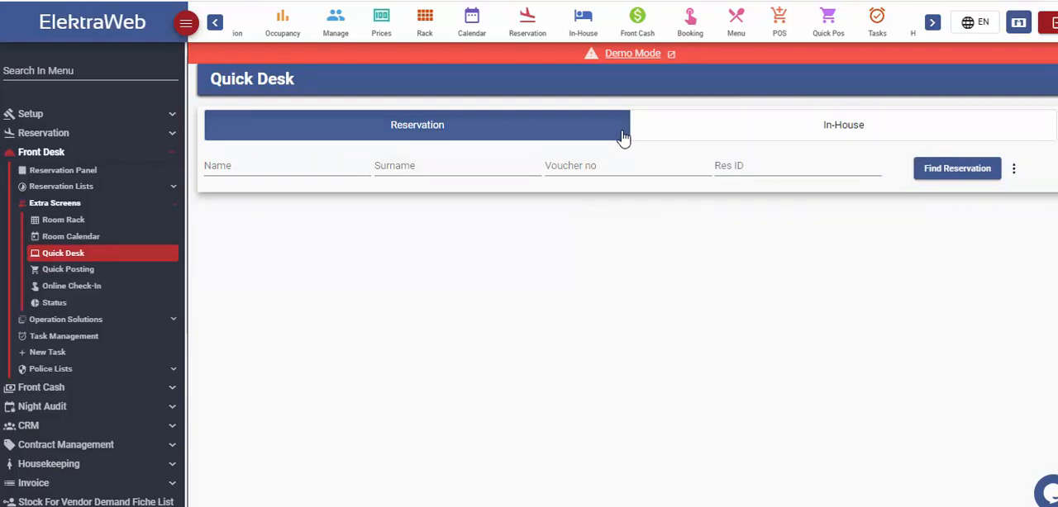
{"action": "left_click", "coordinate": [763, 137]}
{"action": "left_click", "coordinate": [463, 128]}
{"action": "left_click", "coordinate": [439, 168]}
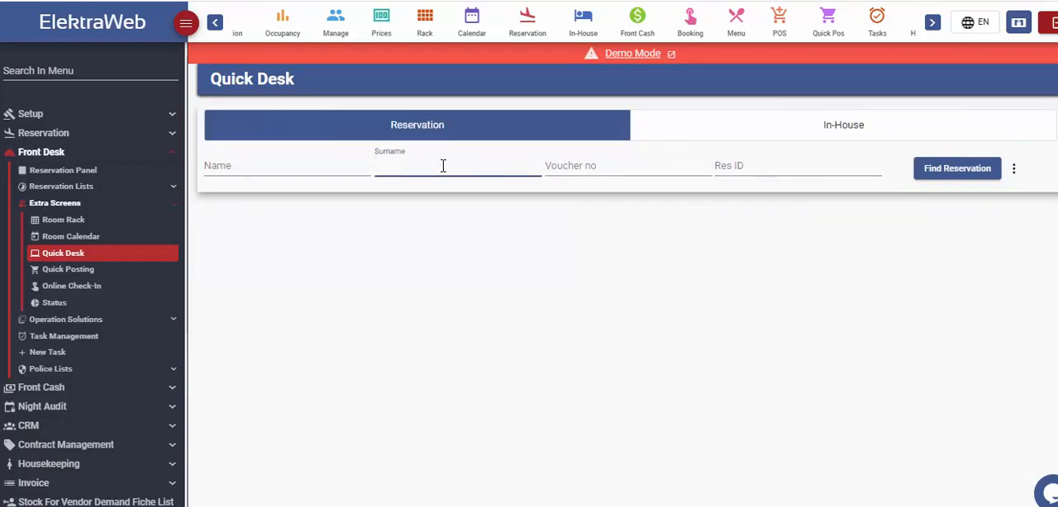
{"action": "key", "text": "Return"}
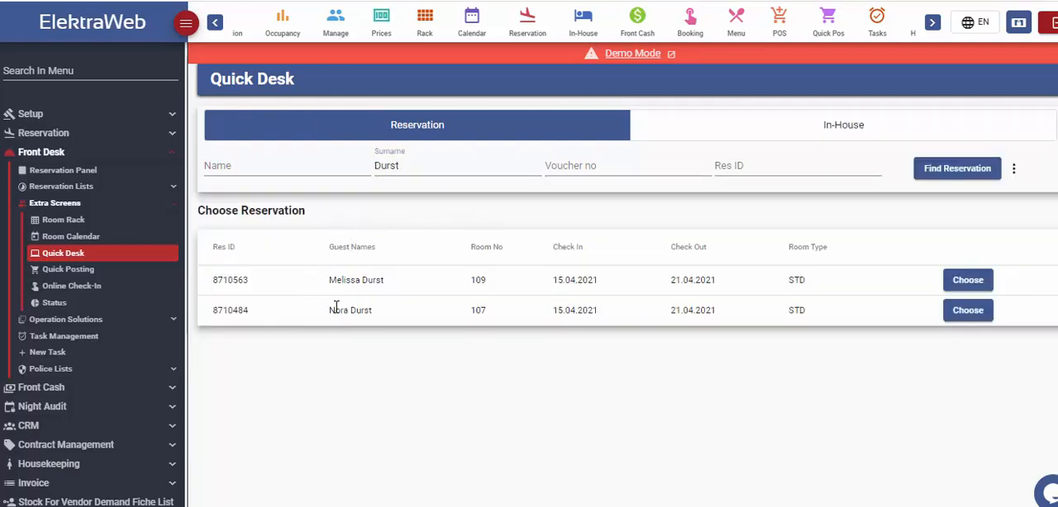
{"action": "left_click", "coordinate": [967, 311]}
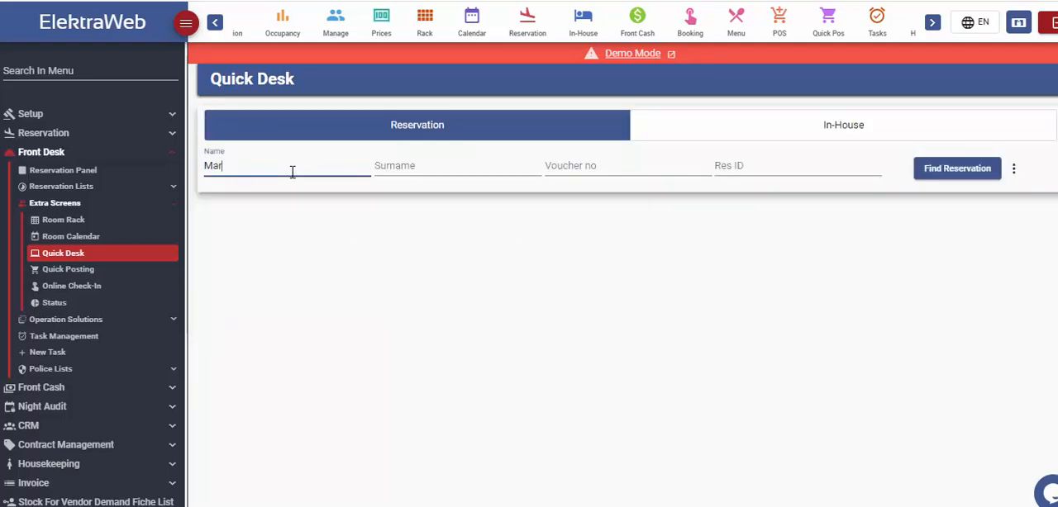
Search Quick Desk by the new guest's first name and surname, and save a new reservation for that guest.
{"action": "key", "text": "Tab"}
{"action": "type", "text": "L"}
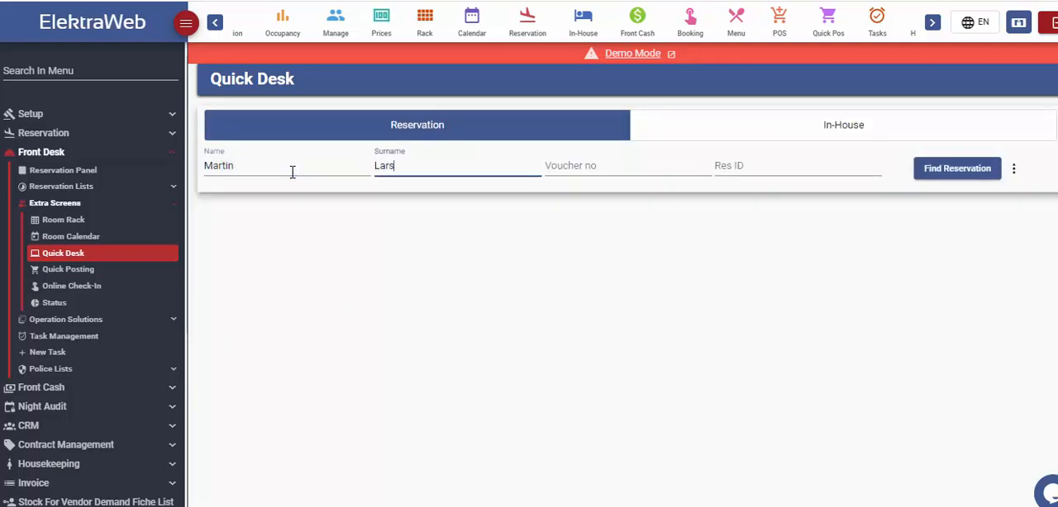
{"action": "key", "text": "Return"}
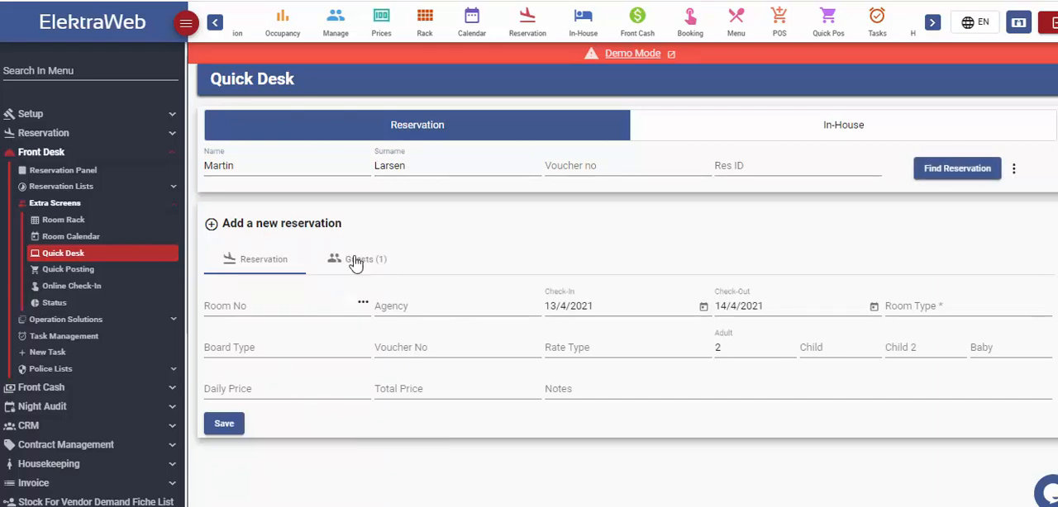
{"action": "left_click", "coordinate": [224, 424]}
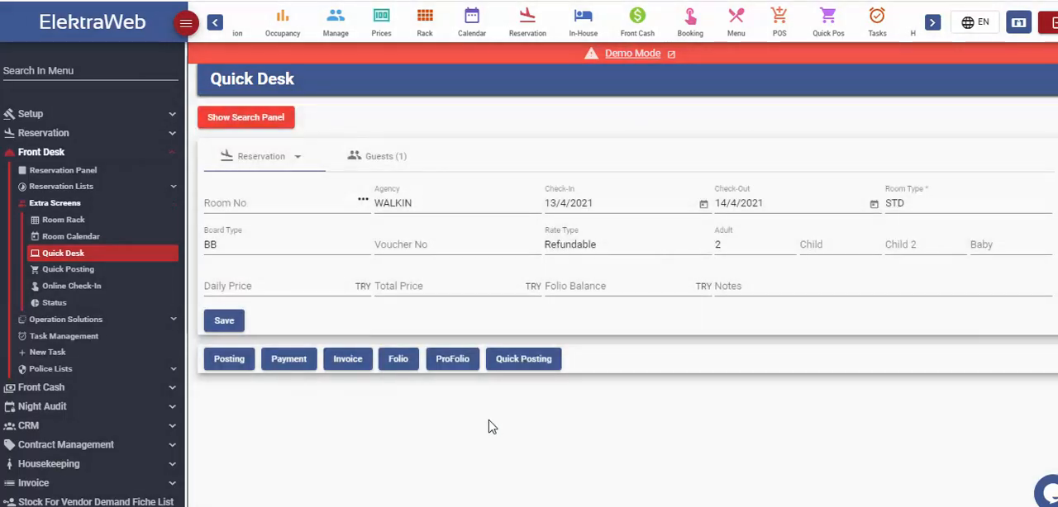
Add the last guest card in the list as the reservation's second person, review the first guest, and open the reservation list.
{"action": "left_click", "coordinate": [376, 165]}
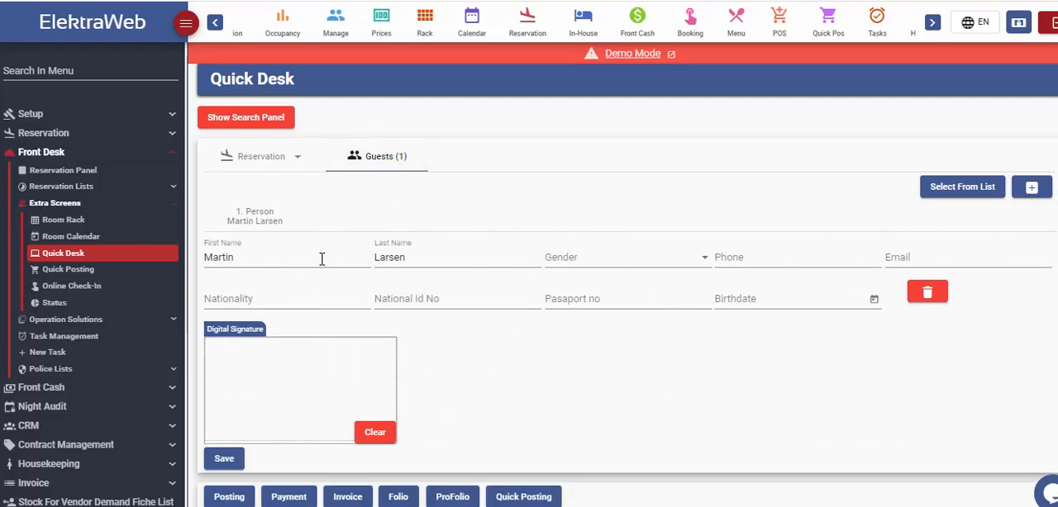
{"action": "left_click", "coordinate": [948, 190]}
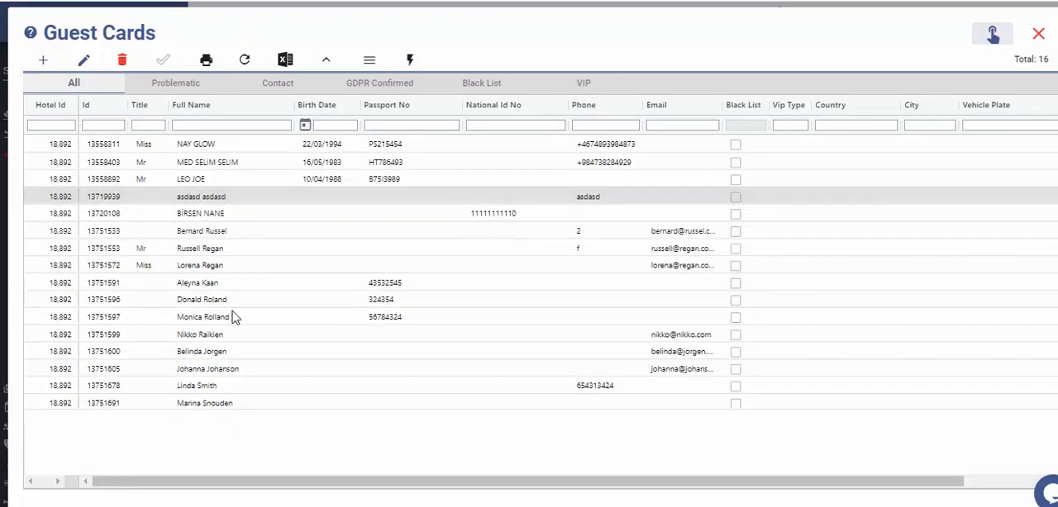
{"action": "double_click", "coordinate": [225, 471]}
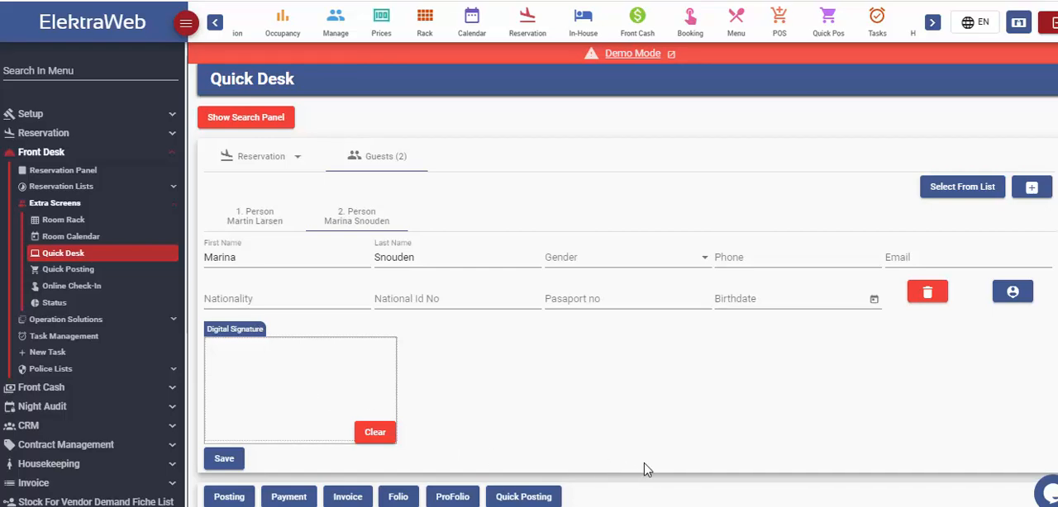
{"action": "left_click", "coordinate": [253, 216]}
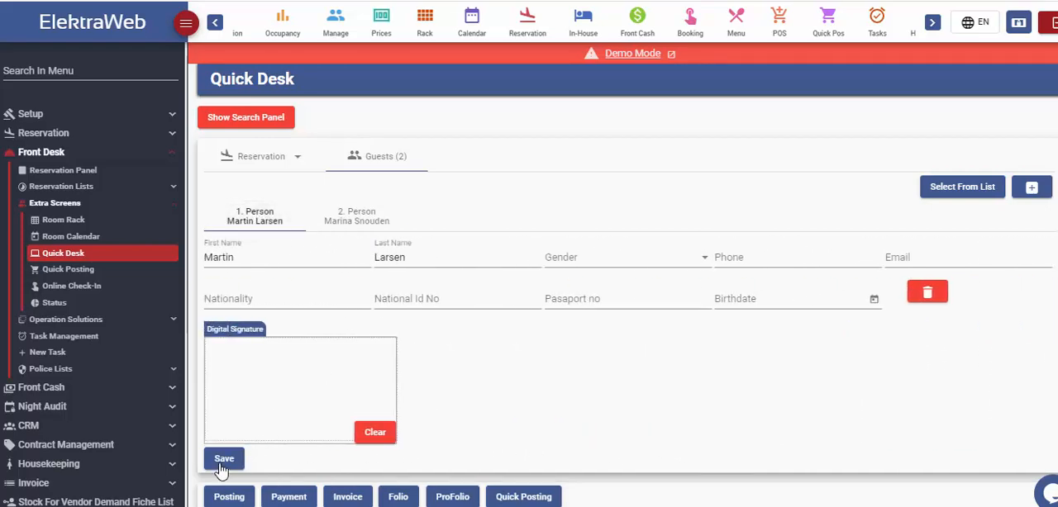
{"action": "left_click", "coordinate": [542, 18]}
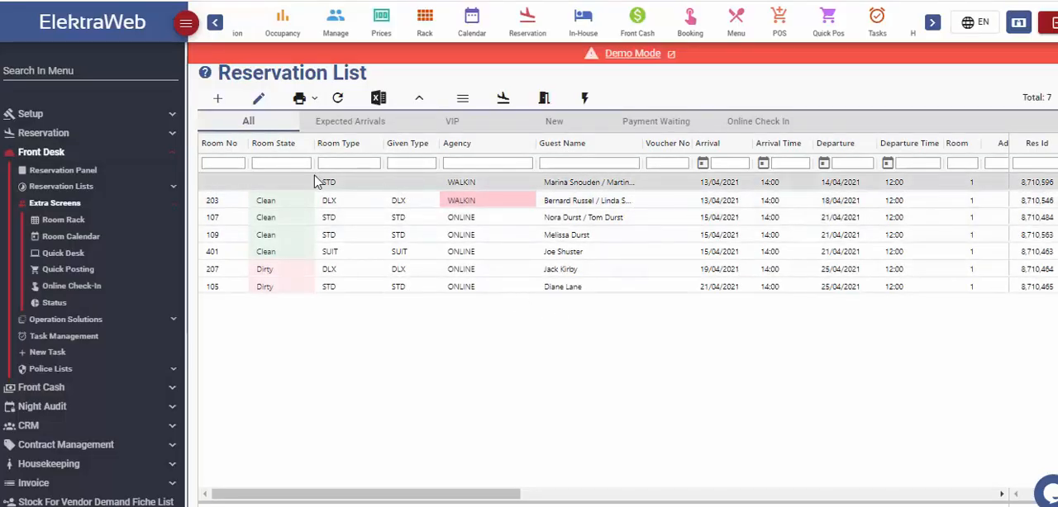
Search the online booking page for rooms with check-in on 24/4/2021 and checkout on 28/4/2021.
{"action": "left_click", "coordinate": [692, 27]}
{"action": "scroll", "coordinate": [177, 227], "scroll_direction": "down", "scroll_amount": 5}
{"action": "left_click", "coordinate": [169, 215]}
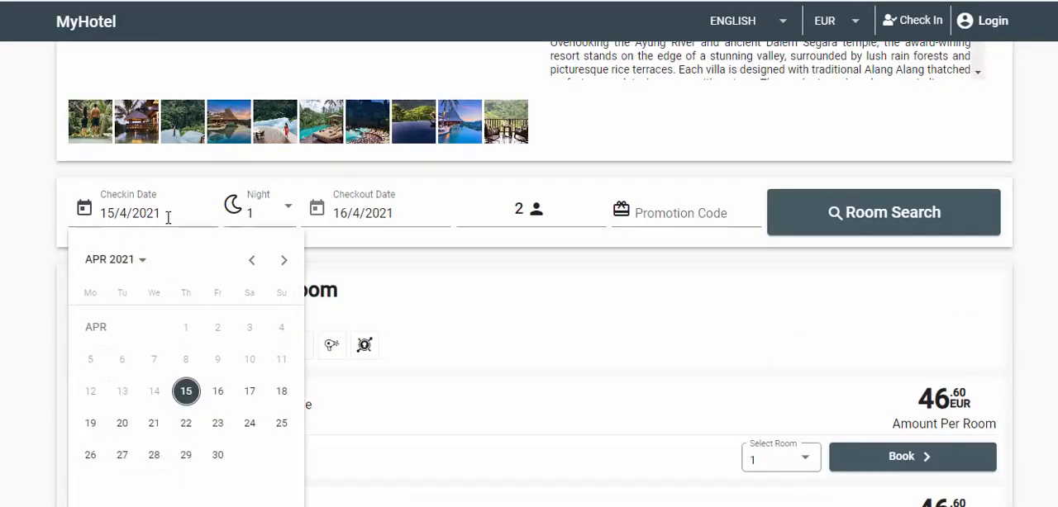
{"action": "left_click", "coordinate": [249, 423]}
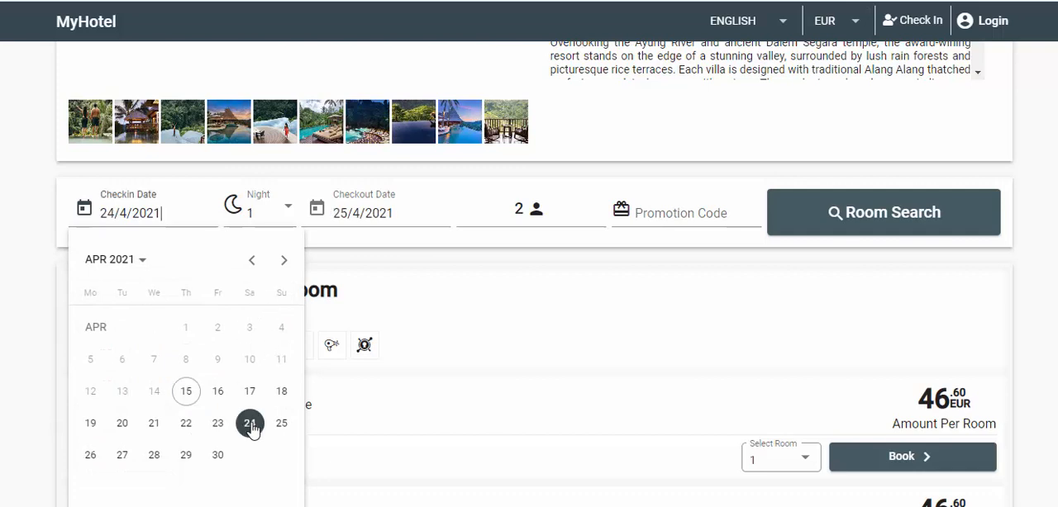
{"action": "left_click", "coordinate": [434, 215]}
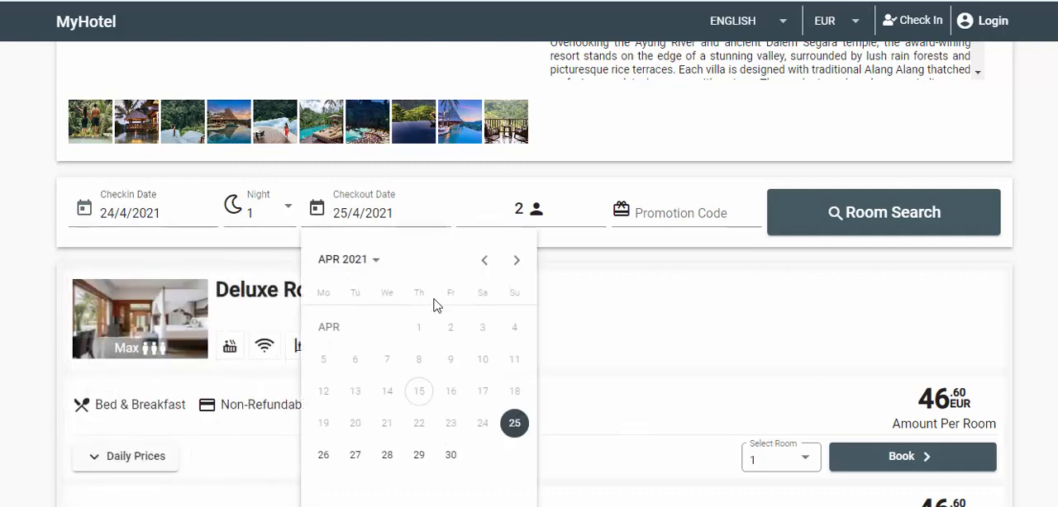
{"action": "left_click", "coordinate": [392, 461]}
{"action": "left_click", "coordinate": [930, 232]}
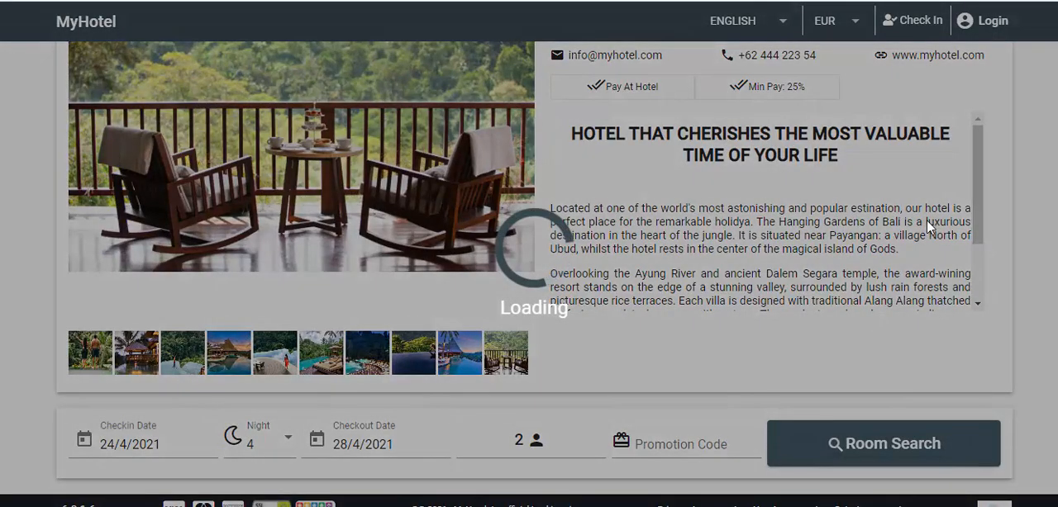
Show the Deluxe Room's other price options and book its Bed & Breakfast Non-Refundable rate for one room.
{"action": "scroll", "coordinate": [579, 328], "scroll_direction": "down", "scroll_amount": 8}
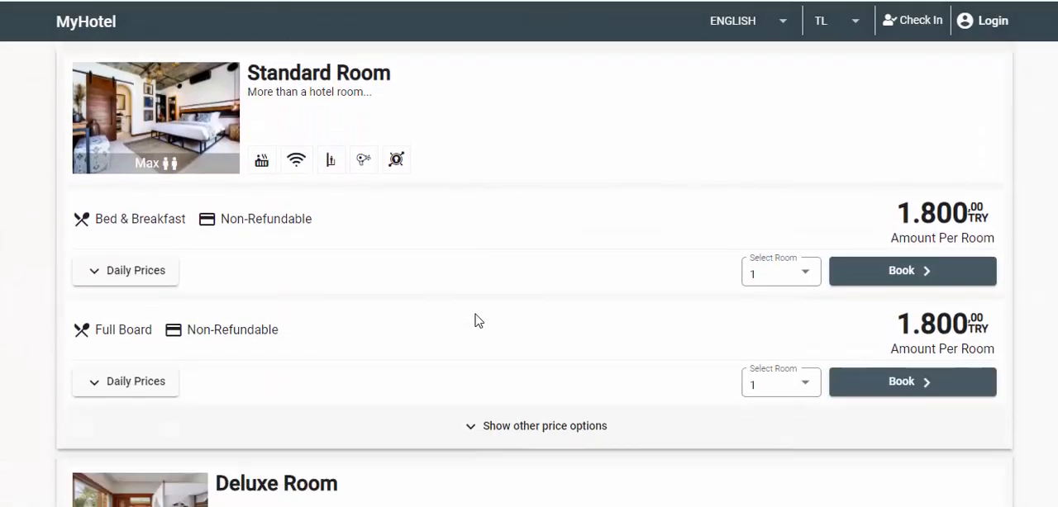
{"action": "scroll", "coordinate": [477, 318], "scroll_direction": "down", "scroll_amount": 3}
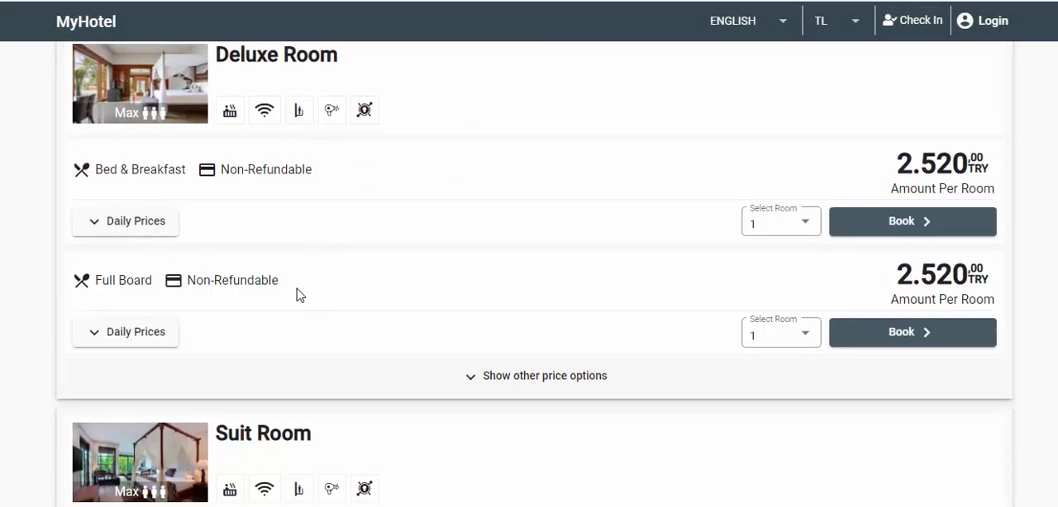
{"action": "left_click", "coordinate": [560, 382]}
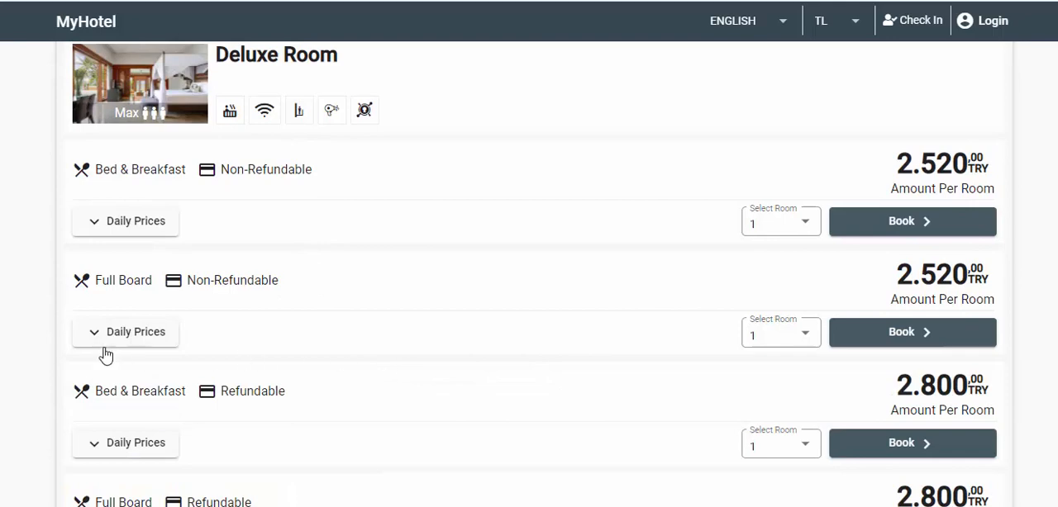
{"action": "scroll", "coordinate": [166, 397], "scroll_direction": "down", "scroll_amount": 2}
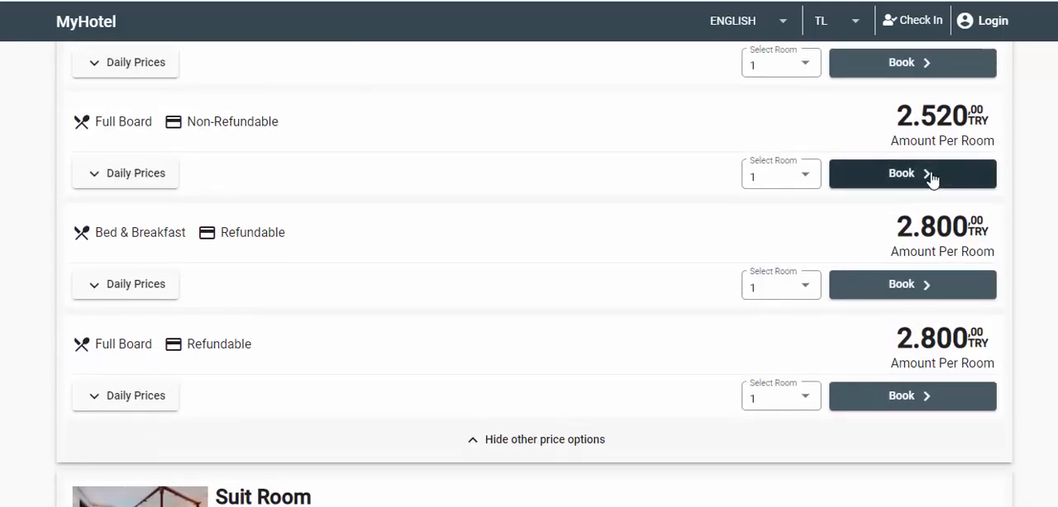
{"action": "scroll", "coordinate": [931, 178], "scroll_direction": "up", "scroll_amount": 2}
{"action": "left_click", "coordinate": [932, 225]}
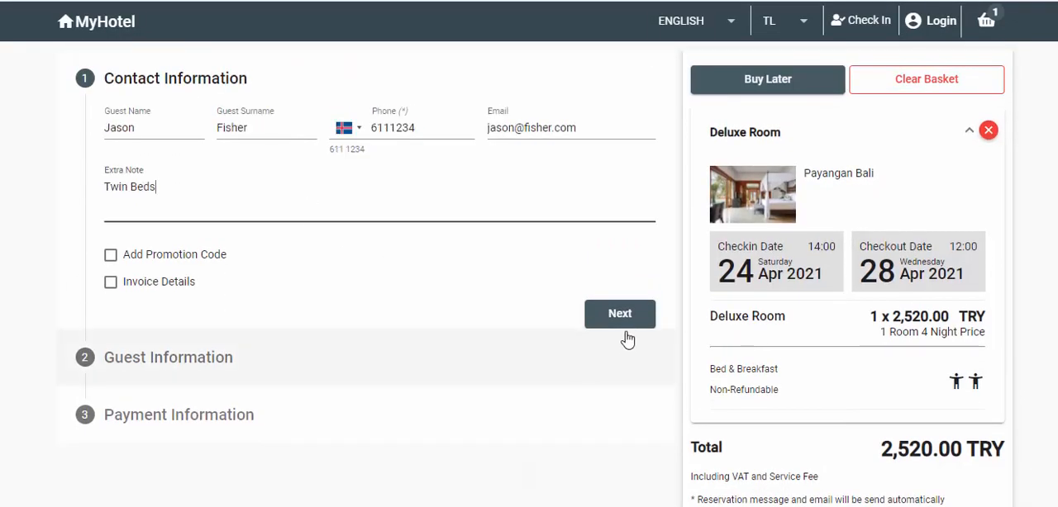
Submit the booking's contact and guest information, and select Pay At Hotel as the payment method.
{"action": "left_click", "coordinate": [624, 319]}
{"action": "left_click", "coordinate": [618, 481]}
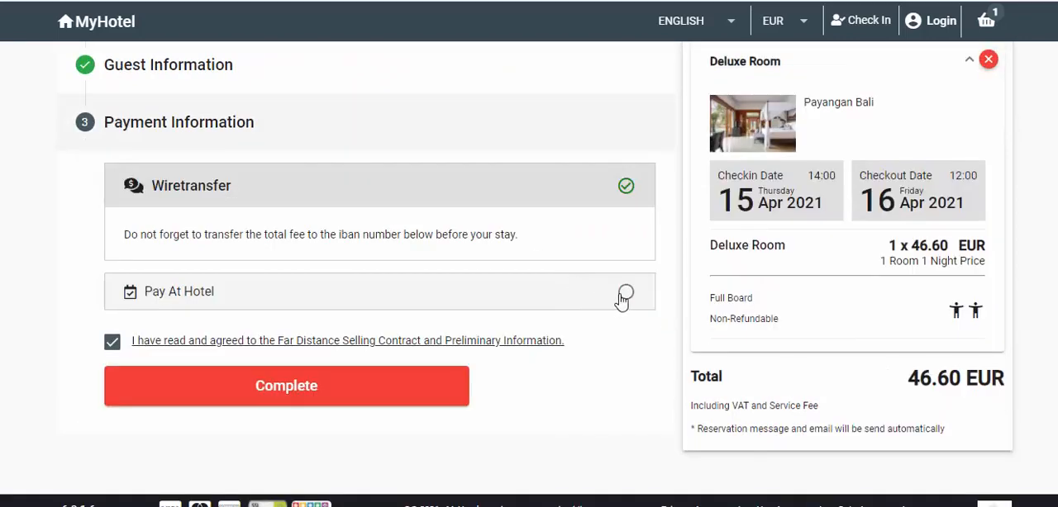
{"action": "left_click", "coordinate": [626, 298]}
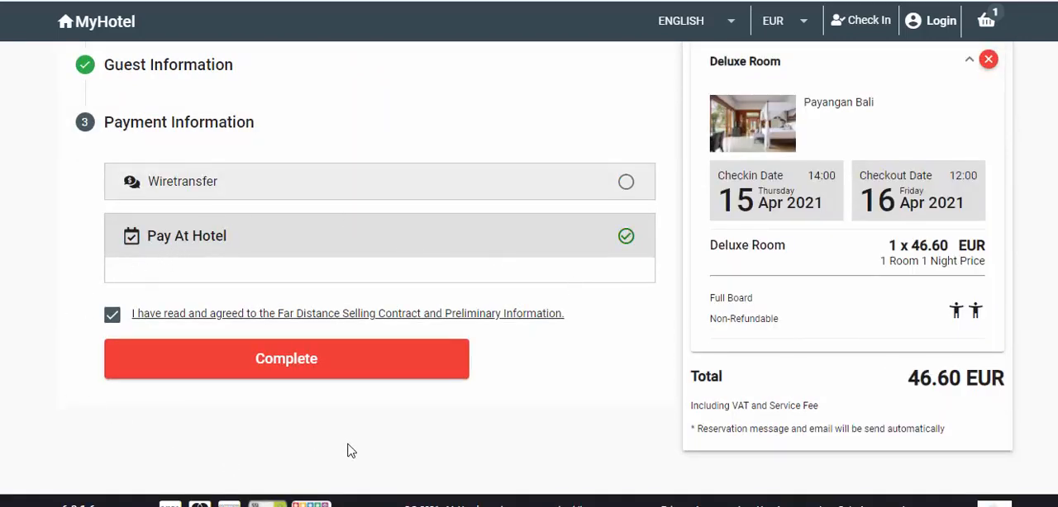